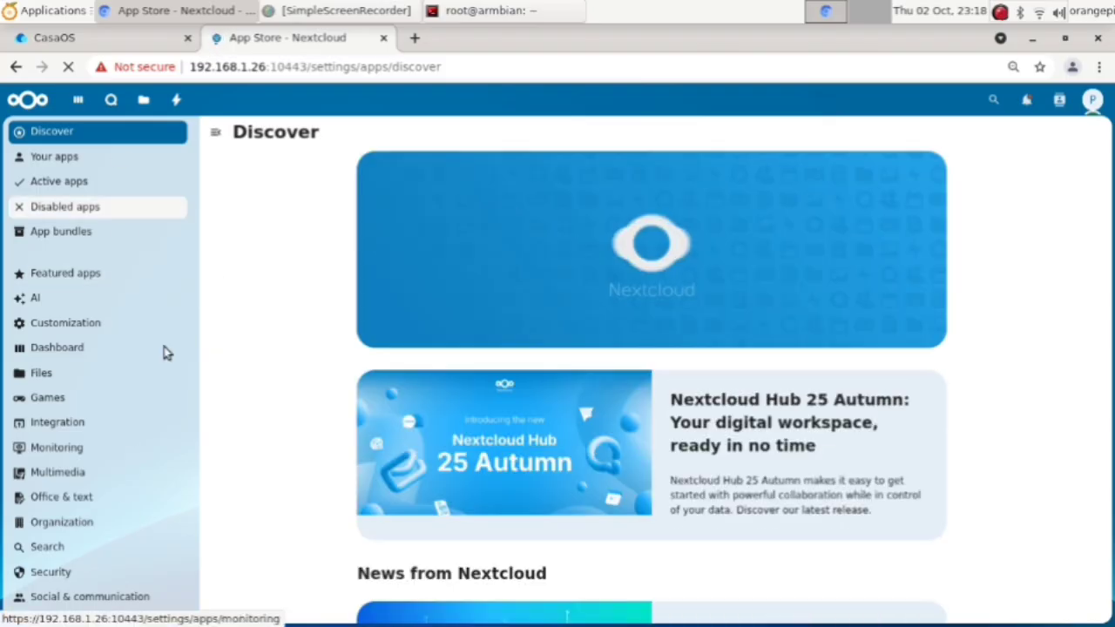
Step: Show the Office & text app category, scroll through it, and begin a search
{"action": "left_click", "coordinate": [102, 500]}
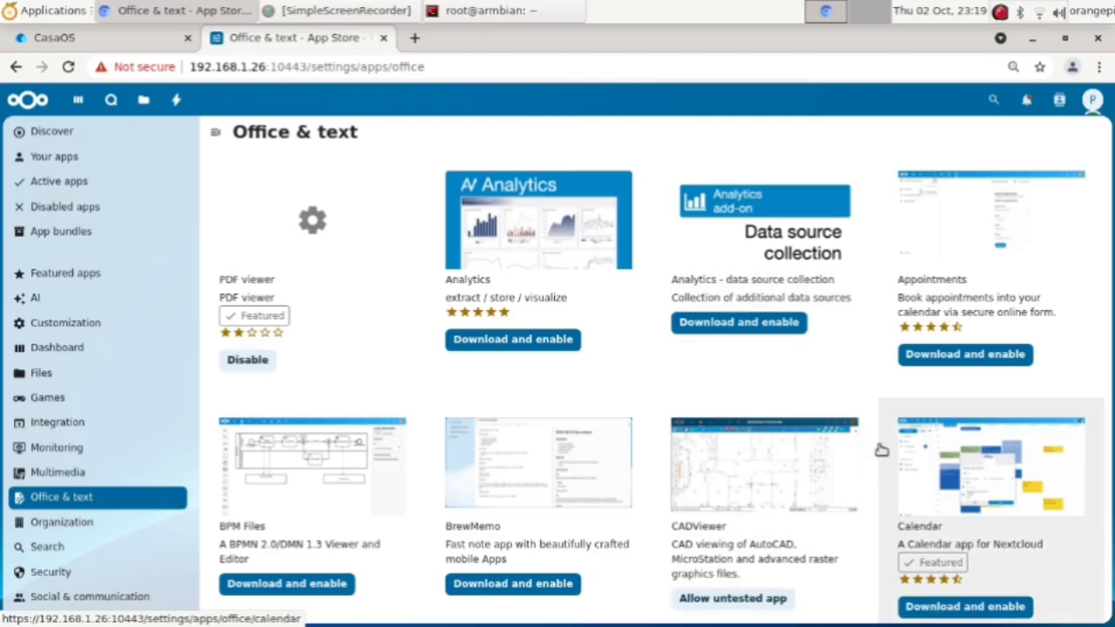
{"action": "scroll", "coordinate": [881, 449], "scroll_direction": "down", "scroll_amount": 2}
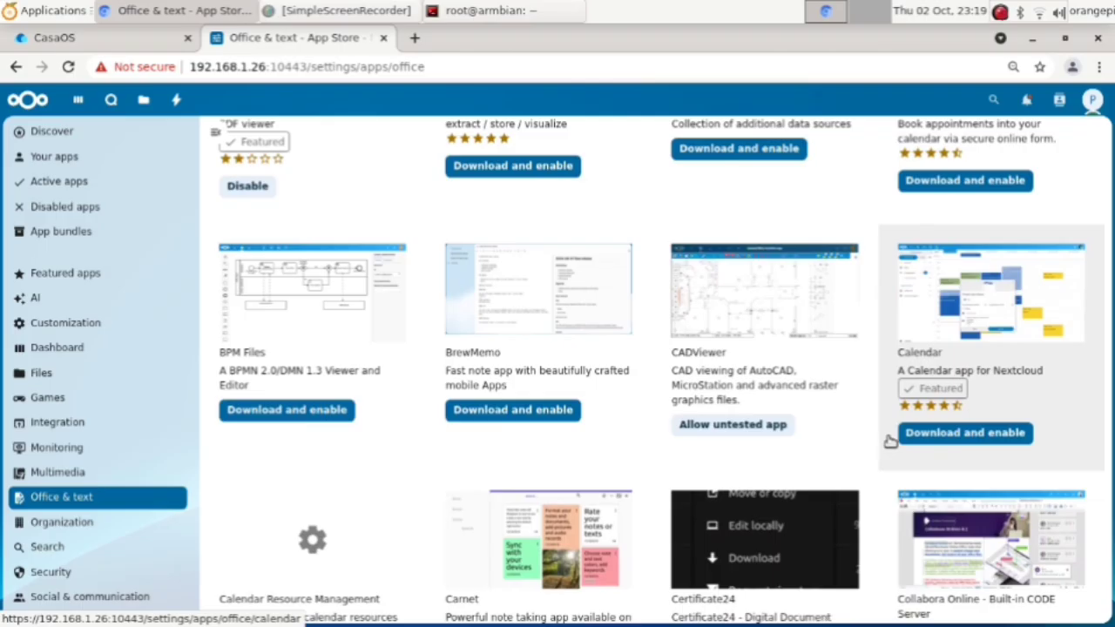
{"action": "scroll", "coordinate": [890, 441], "scroll_direction": "down", "scroll_amount": 2}
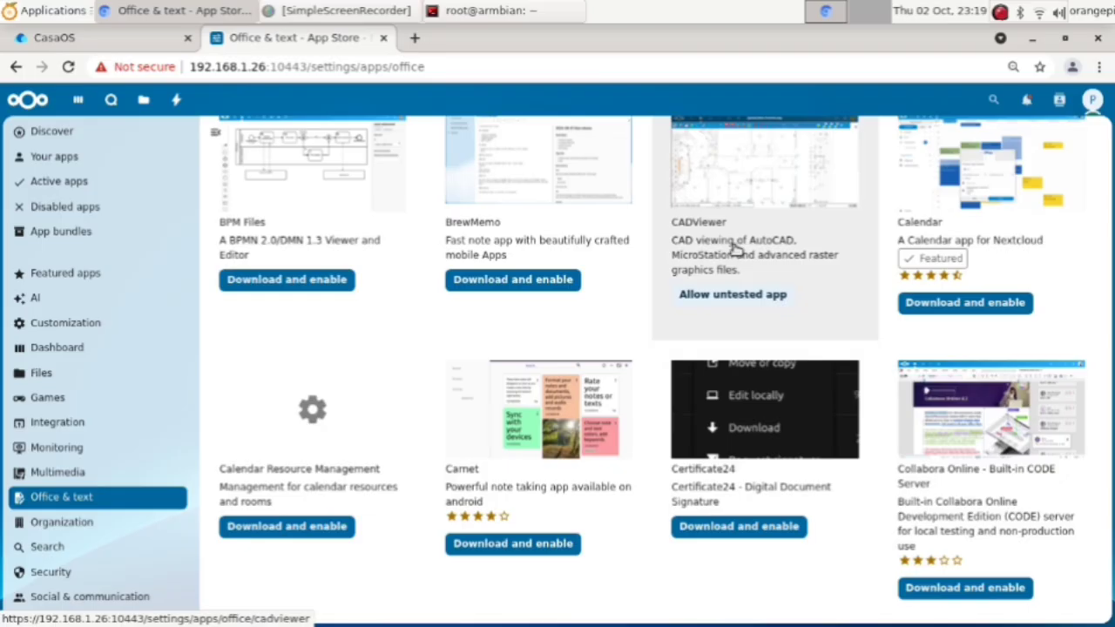
{"action": "key", "text": "ctrl+f"}
{"action": "type", "text": "c"}
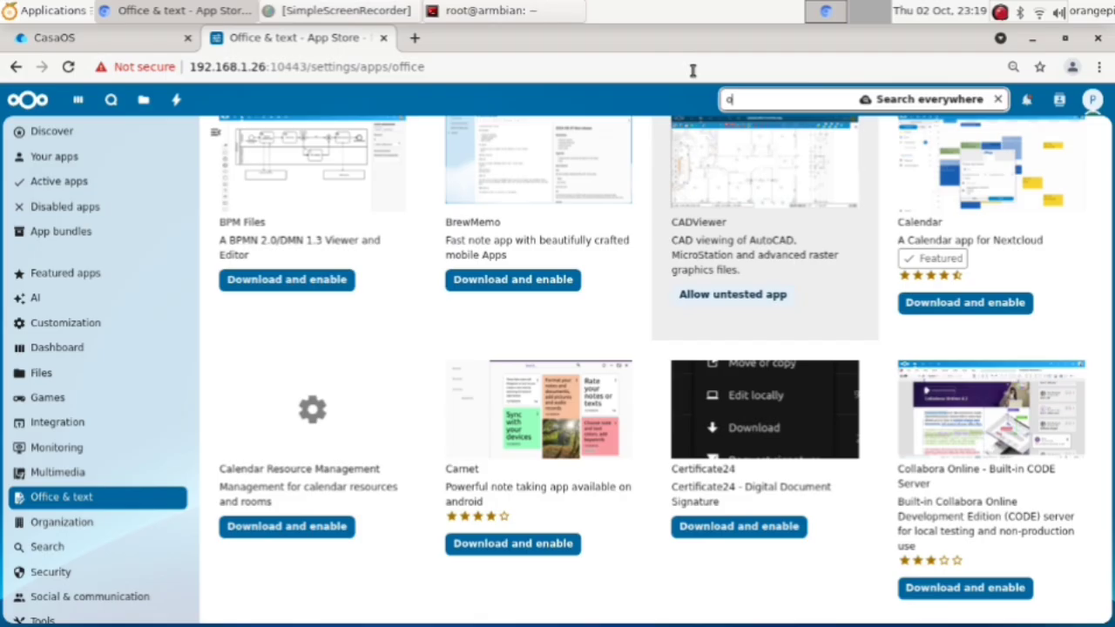
Step: Search the Office & text apps for 'only' so just the ONLYOFFICE card remains
{"action": "left_click", "coordinate": [769, 66]}
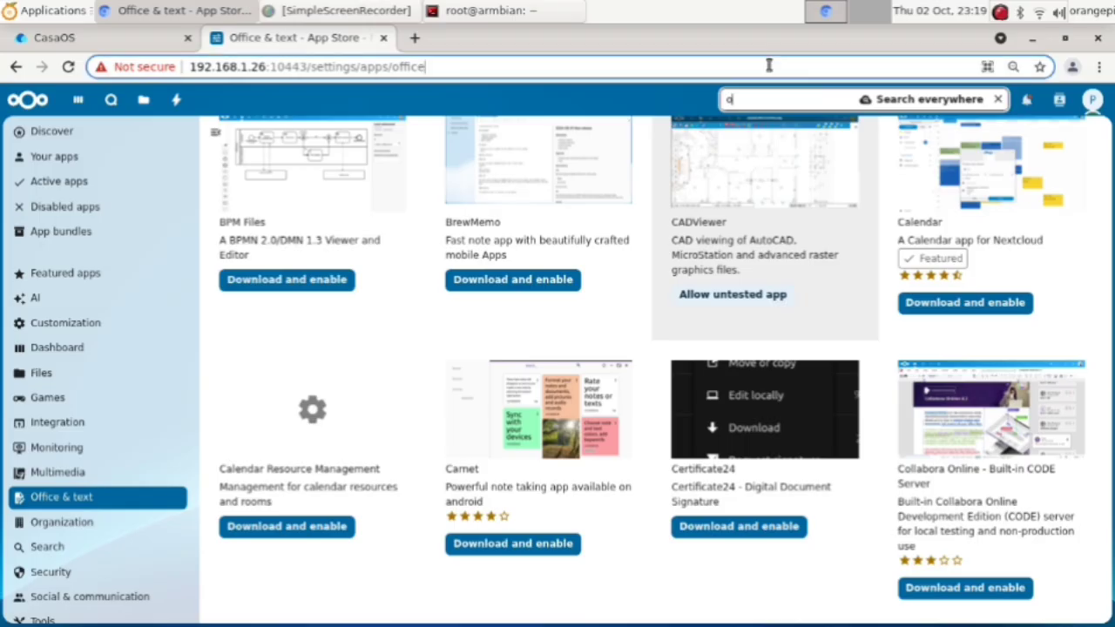
{"action": "left_click", "coordinate": [771, 105]}
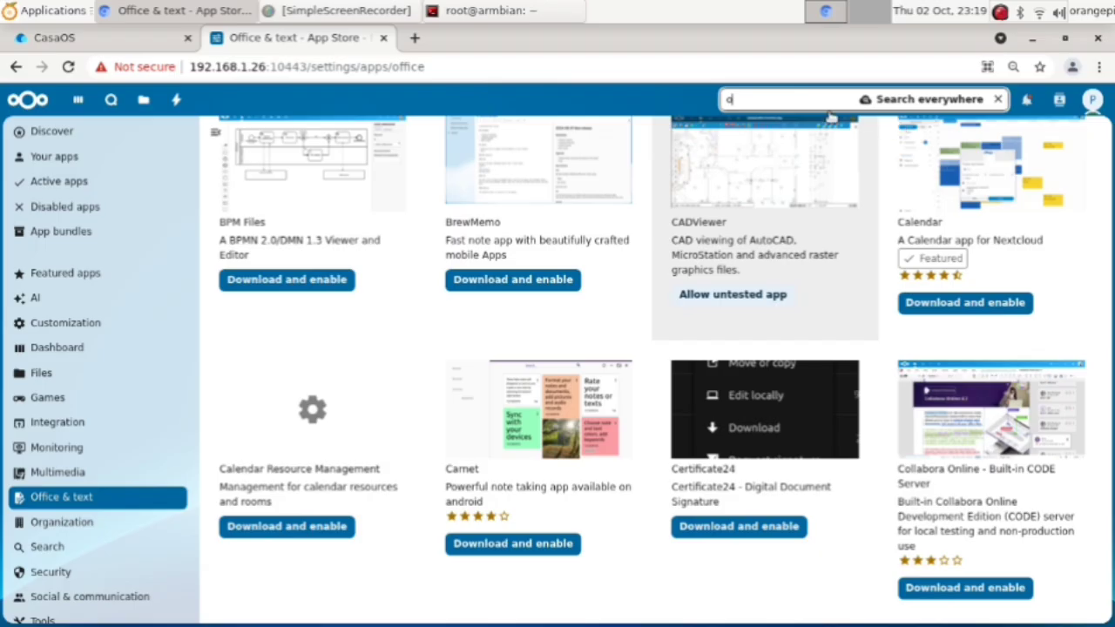
{"action": "type", "text": "only"}
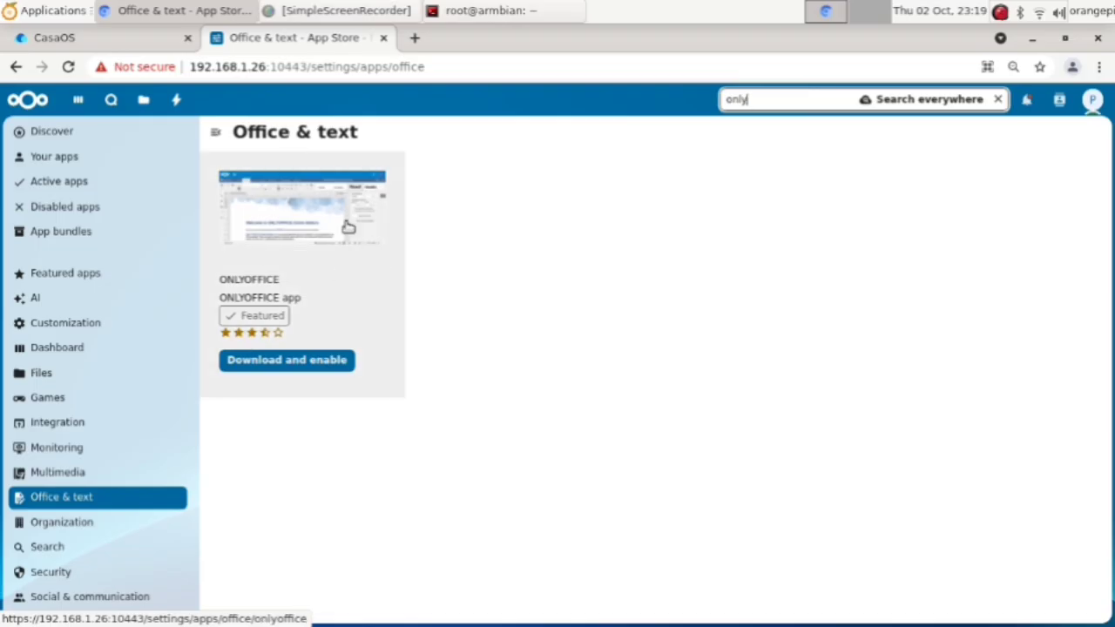
Step: Open the ONLYOFFICE app details and try Download and enable twice
{"action": "left_click", "coordinate": [347, 227]}
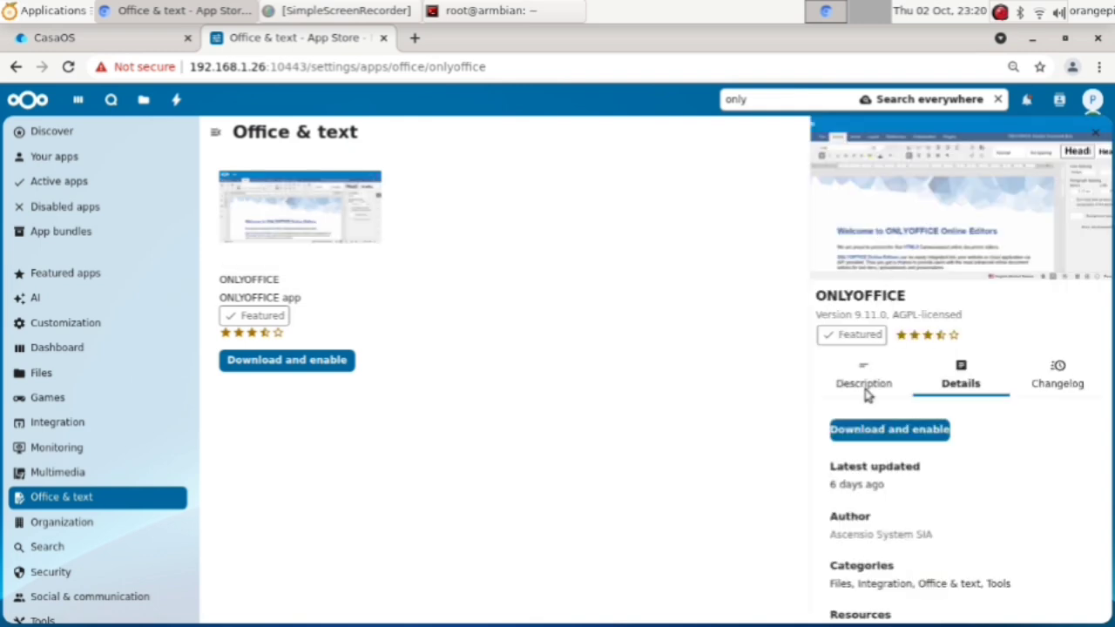
{"action": "left_click", "coordinate": [884, 430]}
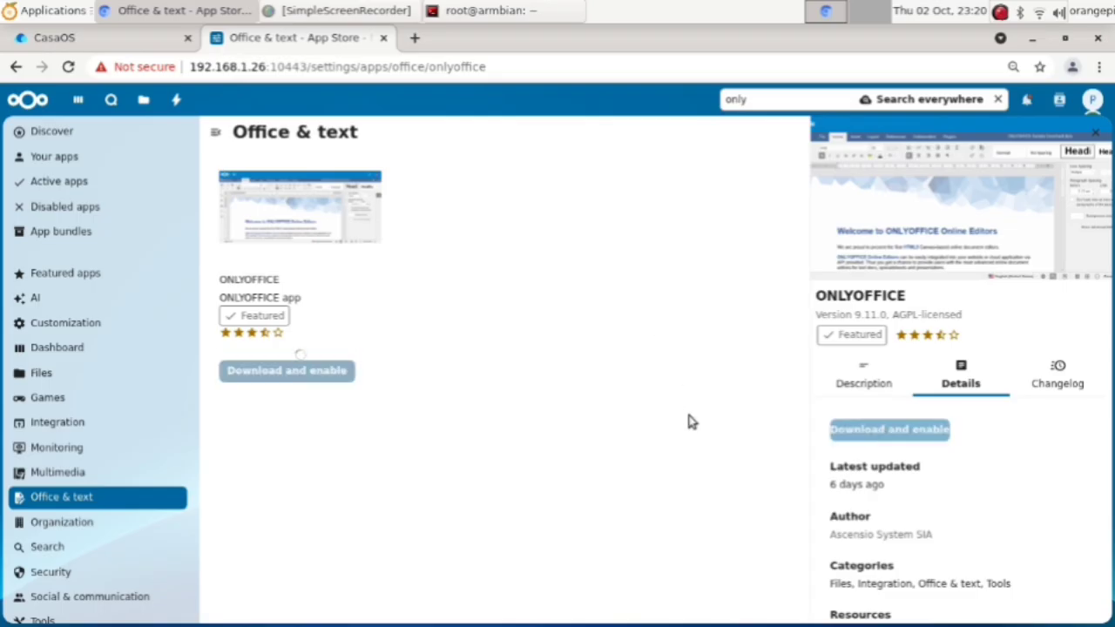
{"action": "left_click", "coordinate": [112, 43]}
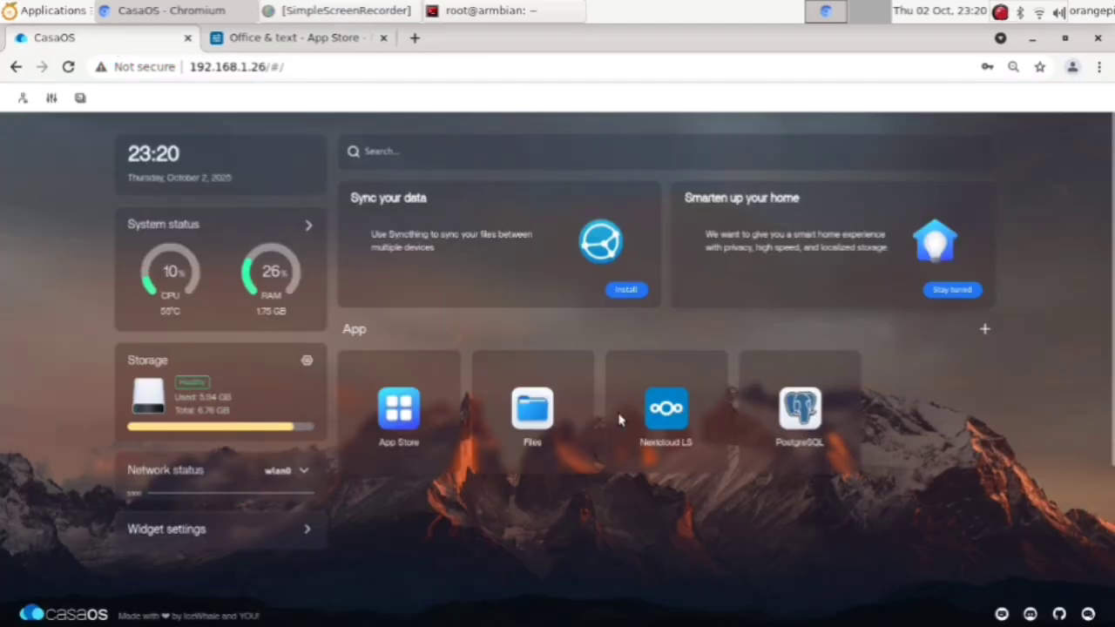
{"action": "left_click", "coordinate": [318, 49]}
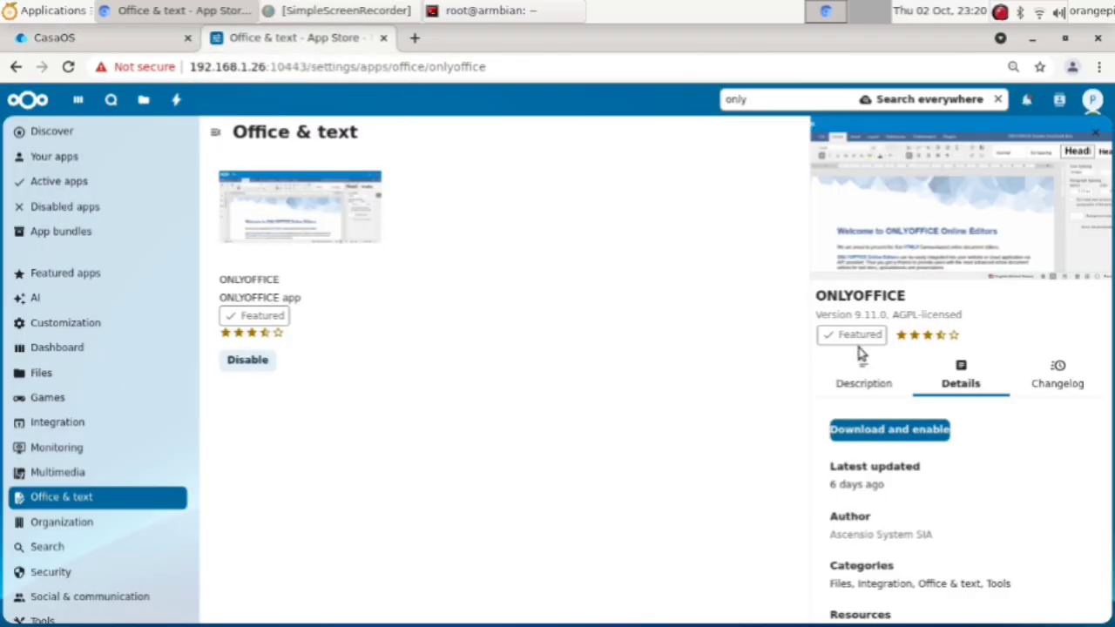
{"action": "left_click", "coordinate": [892, 432]}
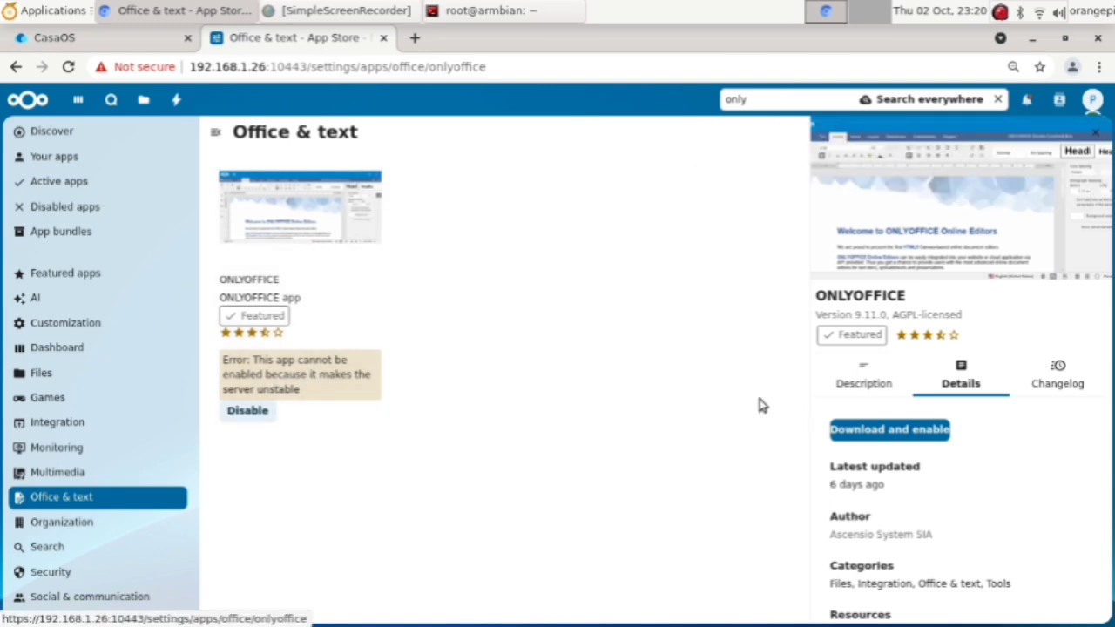
Step: Reopen the ONLYOFFICE details, retry enabling it, then go to the CasaOS dashboard
{"action": "left_click", "coordinate": [1095, 132]}
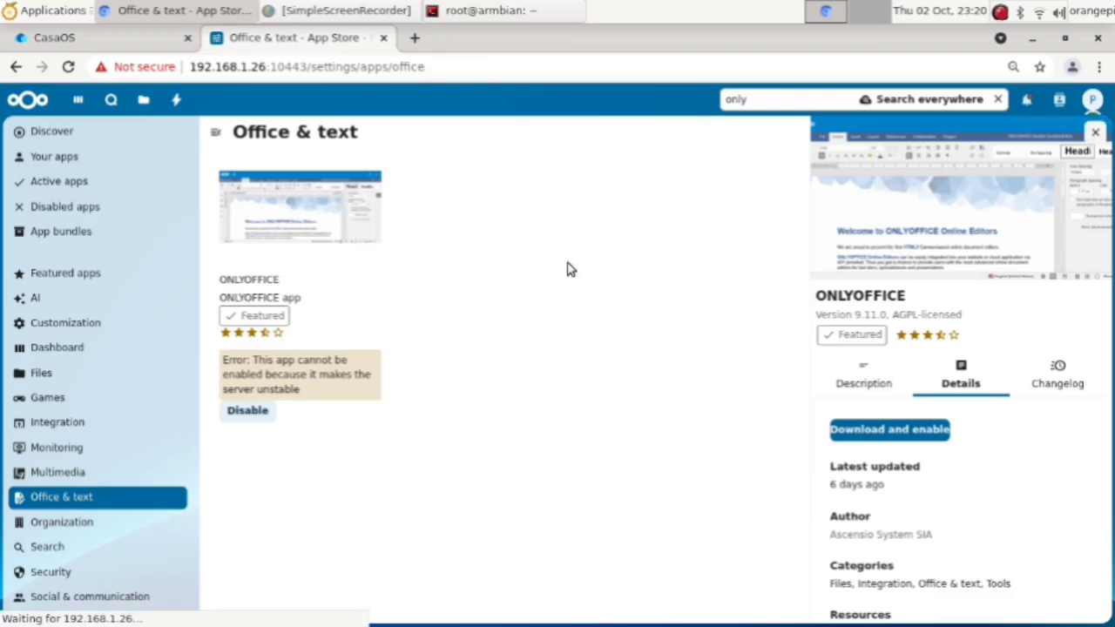
{"action": "left_click", "coordinate": [345, 219]}
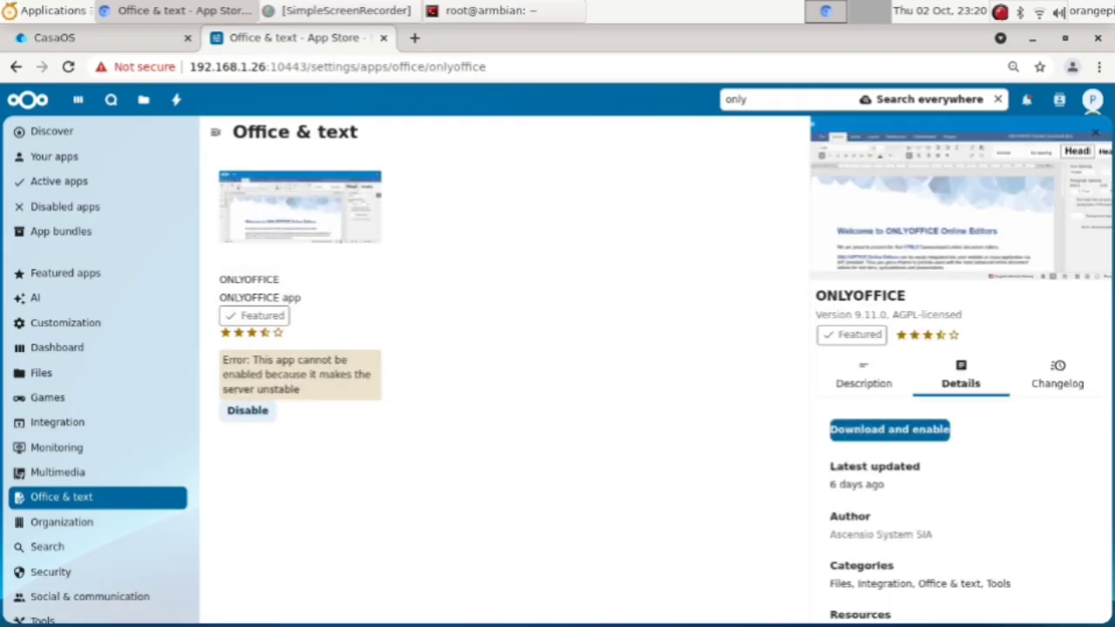
{"action": "left_click", "coordinate": [888, 435]}
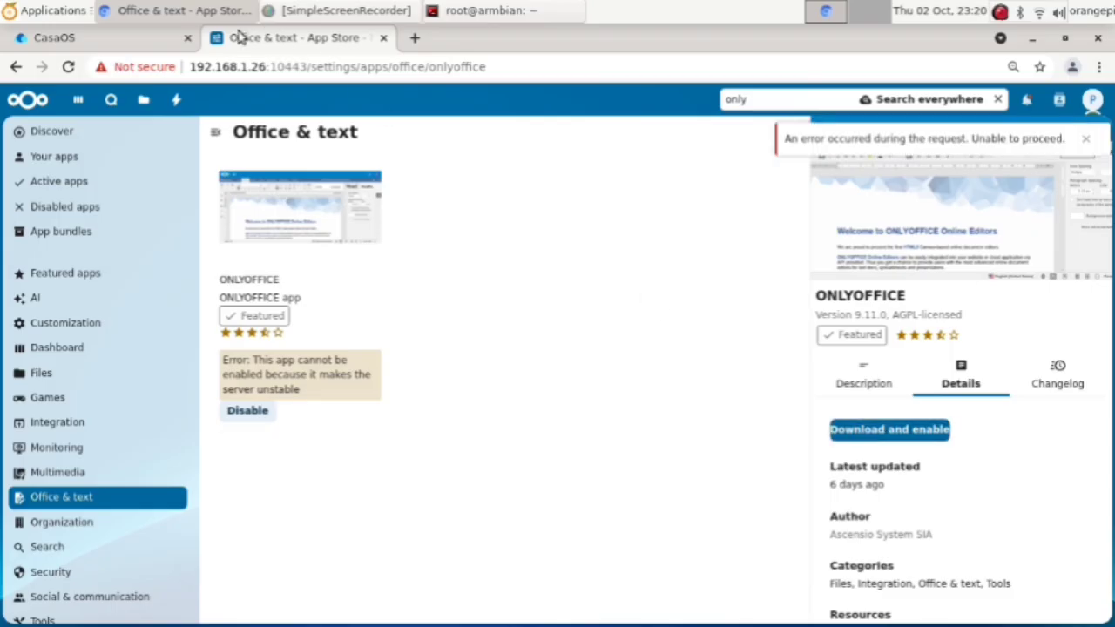
{"action": "left_click", "coordinate": [139, 40]}
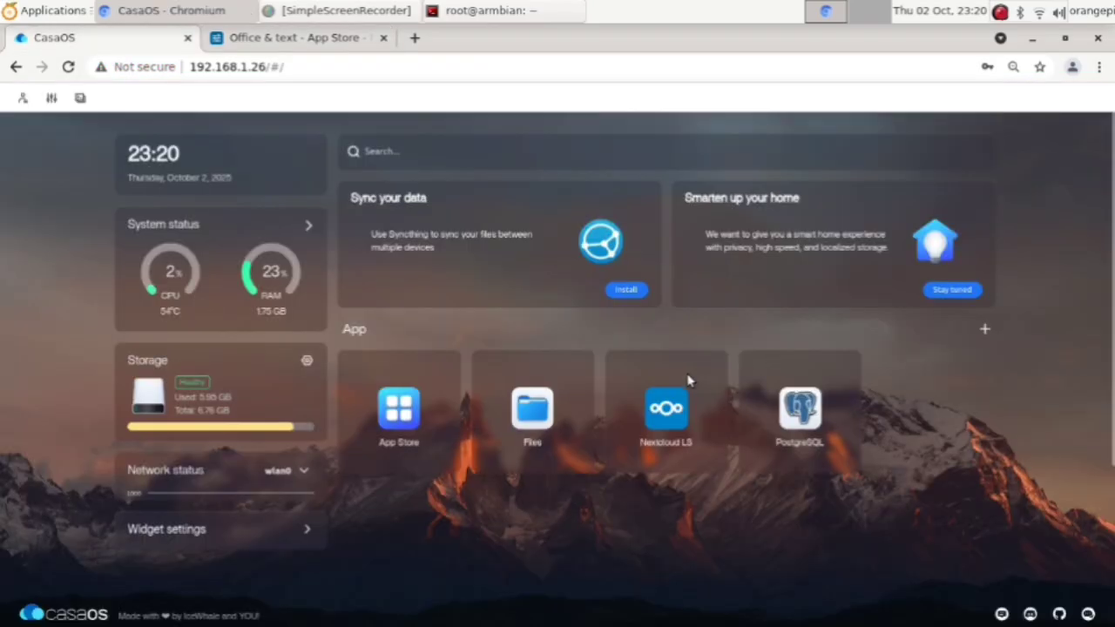
Step: Launch Nextcloud LS from CasaOS, get 502 Bad Gateway, and close the extra Nextcloud tabs
{"action": "left_click", "coordinate": [682, 400]}
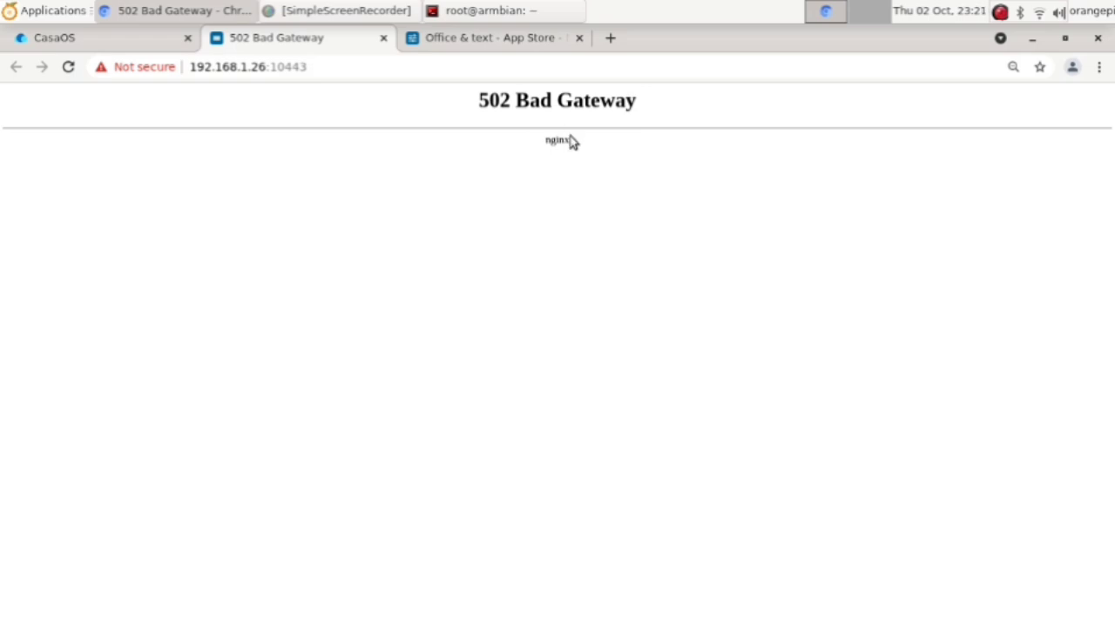
{"action": "left_click", "coordinate": [555, 45]}
{"action": "left_click", "coordinate": [381, 44]}
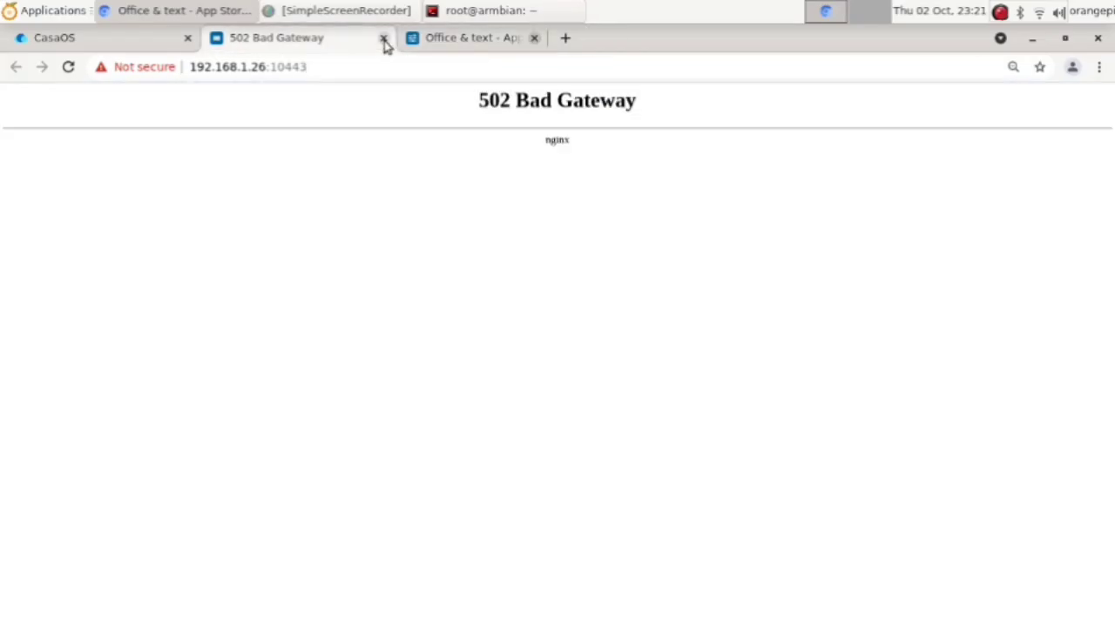
{"action": "left_click", "coordinate": [383, 39]}
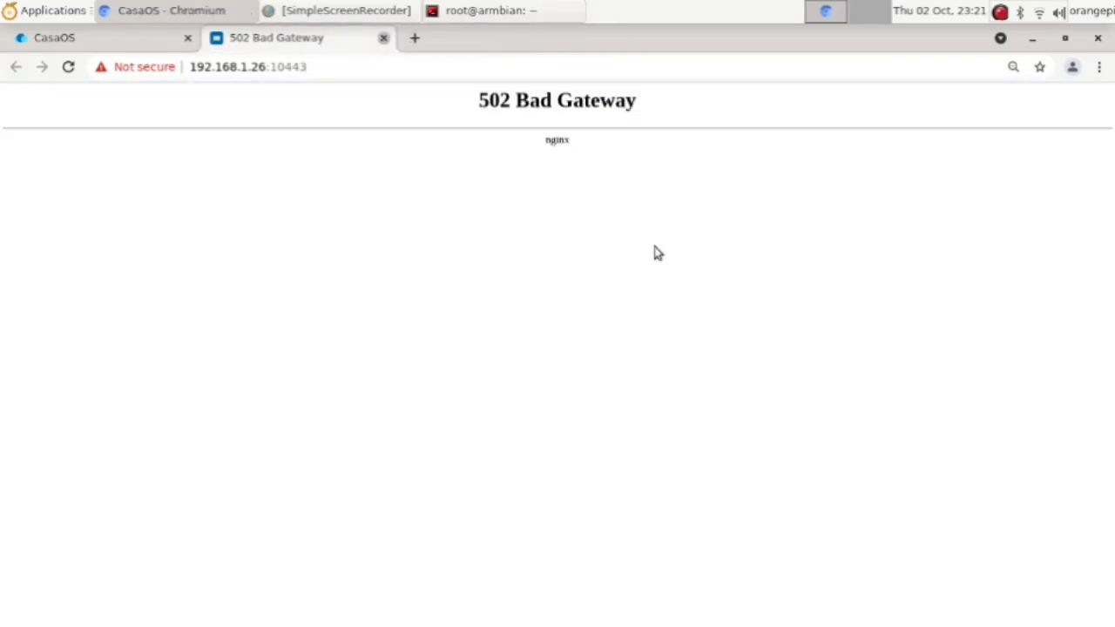
{"action": "key", "text": "ctrl+w"}
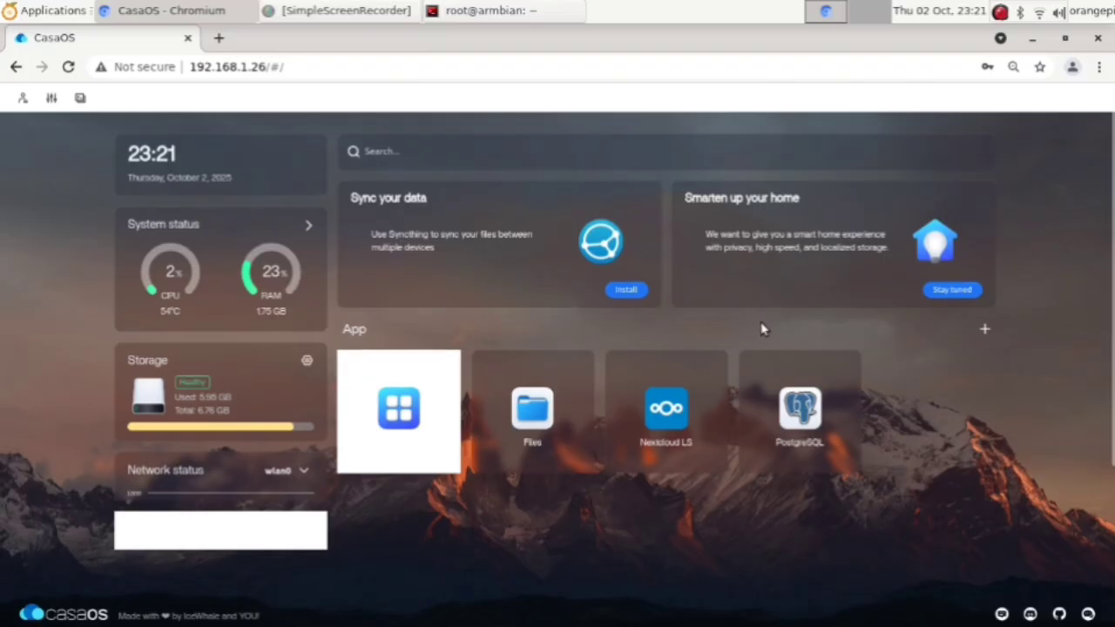
Step: Open Nextcloud from the tile's three-dot menu and close the resulting Bad Gateway tab
{"action": "left_click", "coordinate": [715, 367]}
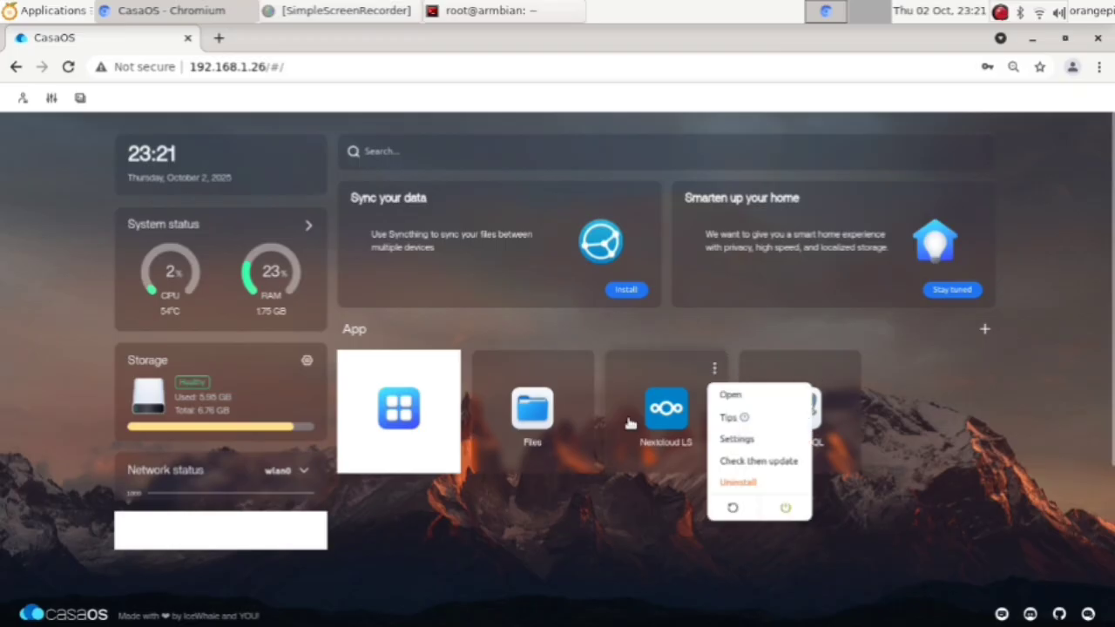
{"action": "left_click", "coordinate": [665, 421]}
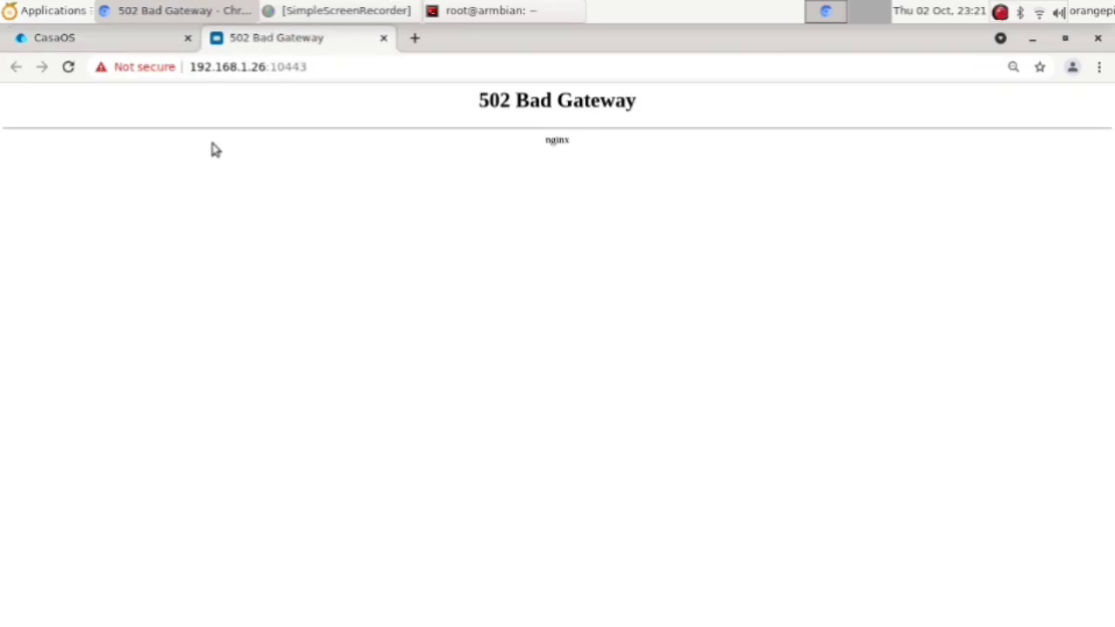
{"action": "left_click", "coordinate": [384, 38]}
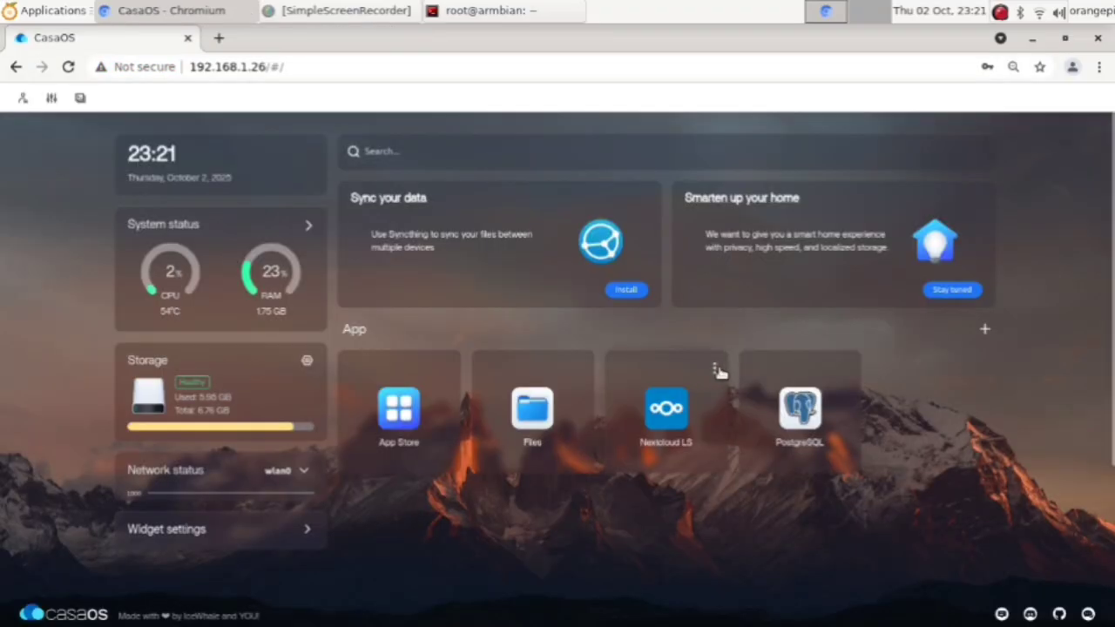
Step: Restart the Nextcloud LS app, relaunch it, and close the refused port 10443 tab
{"action": "left_click", "coordinate": [715, 369]}
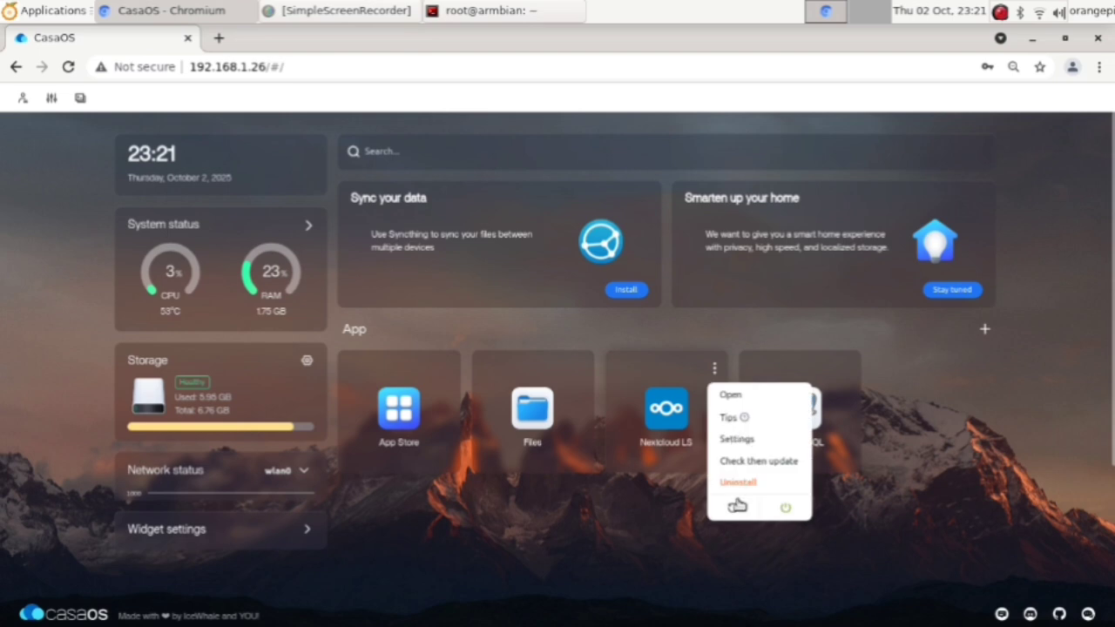
{"action": "left_click", "coordinate": [736, 510]}
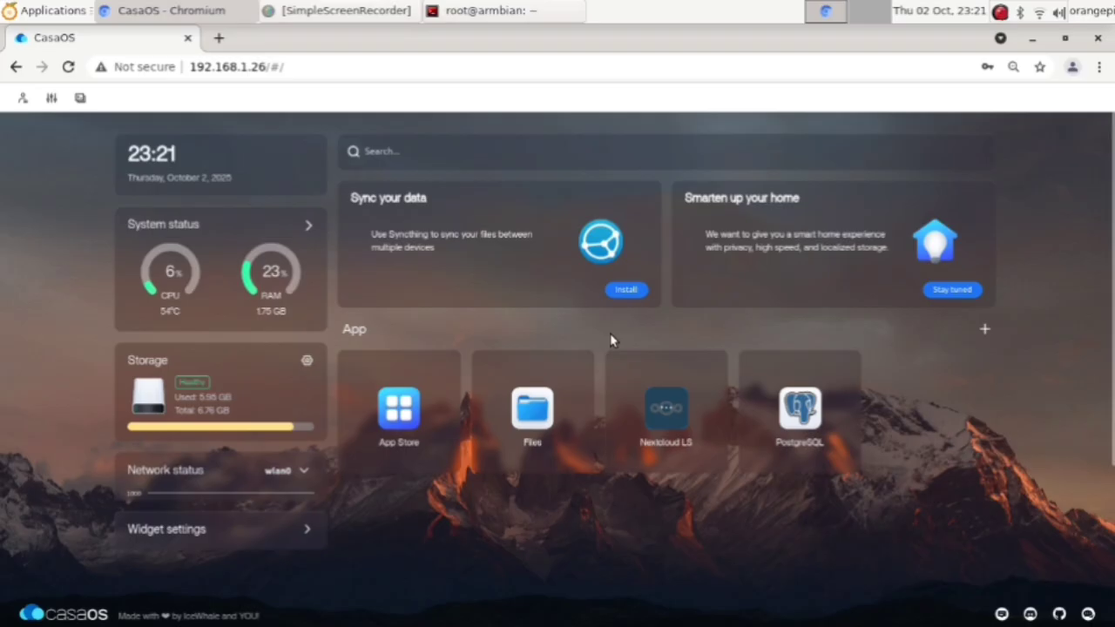
{"action": "left_click", "coordinate": [678, 408]}
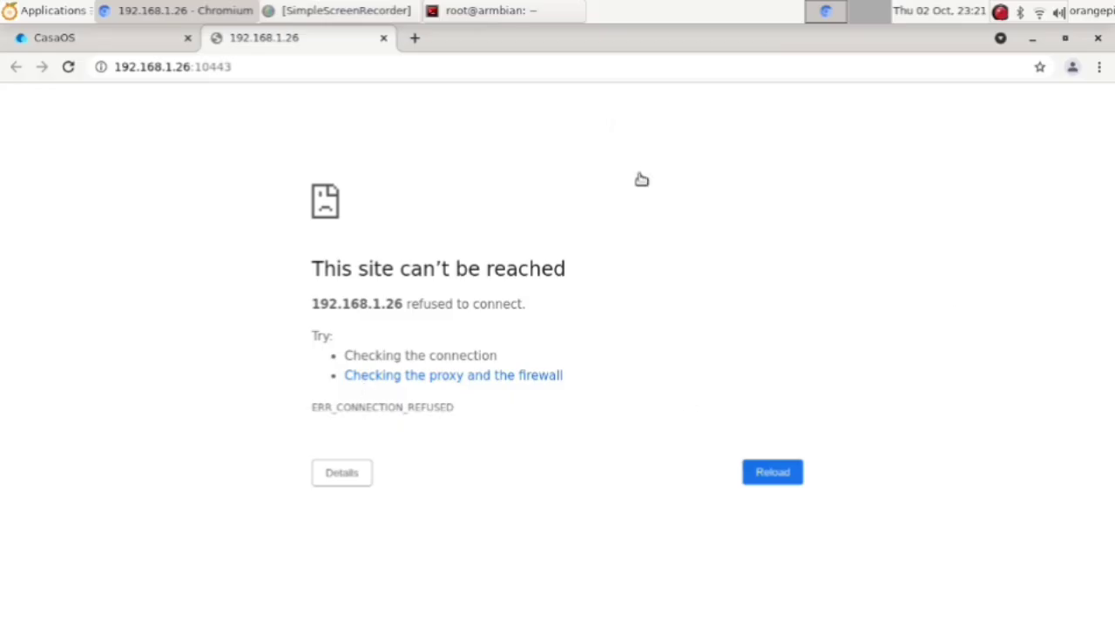
{"action": "left_click", "coordinate": [238, 68]}
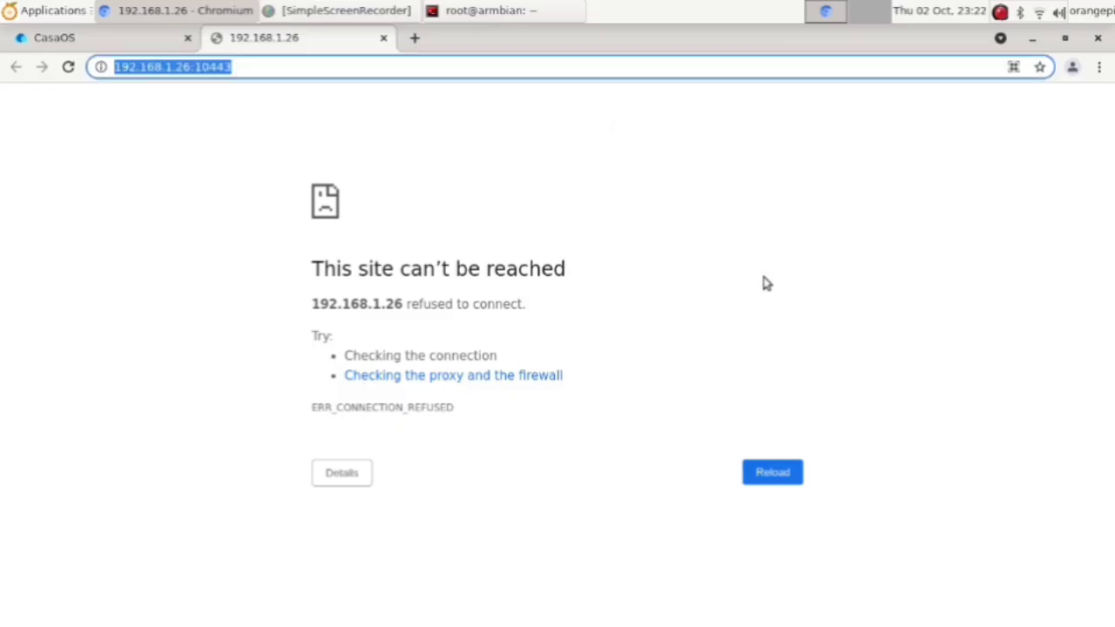
{"action": "left_click", "coordinate": [384, 40]}
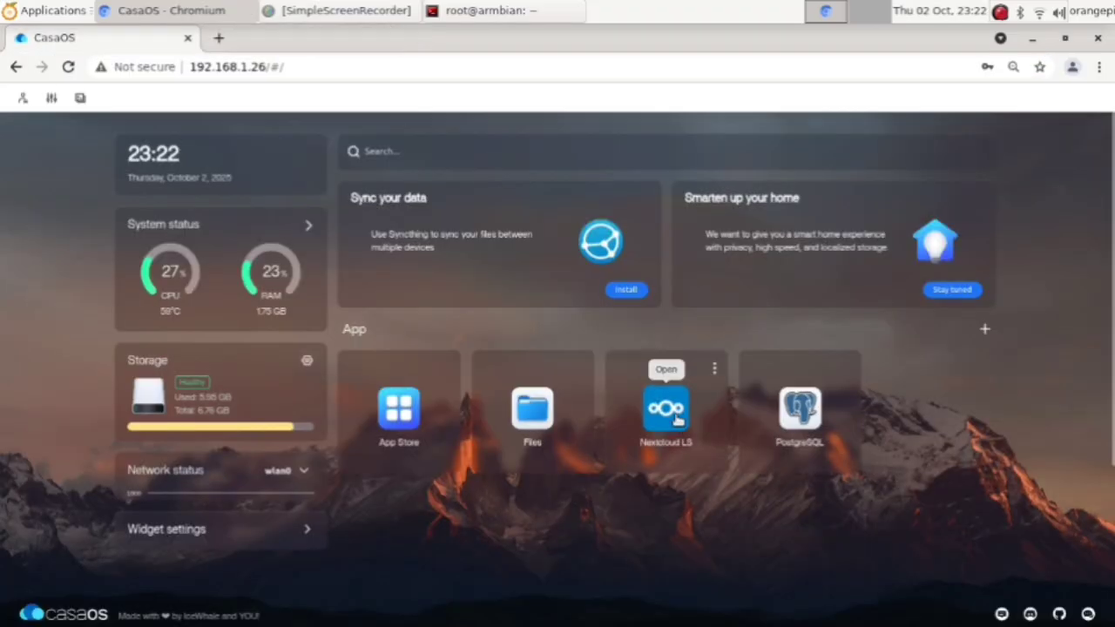
Step: Relaunch Nextcloud LS, closing failed tabs, until its dashboard loads at port 10443, then switch to it
{"action": "left_click", "coordinate": [675, 422]}
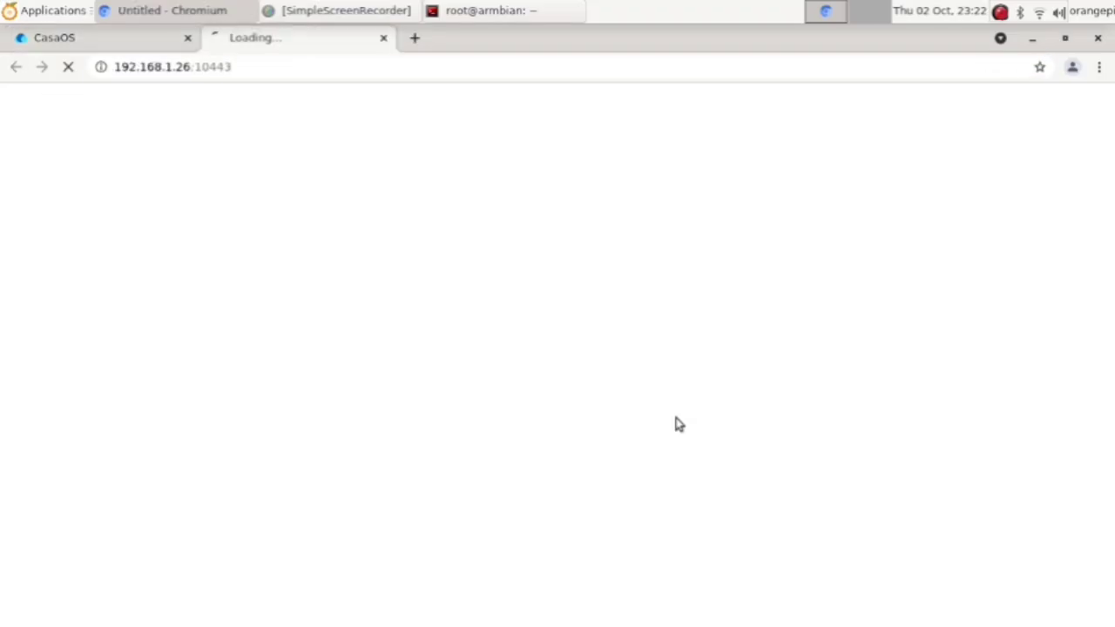
{"action": "left_click", "coordinate": [383, 39]}
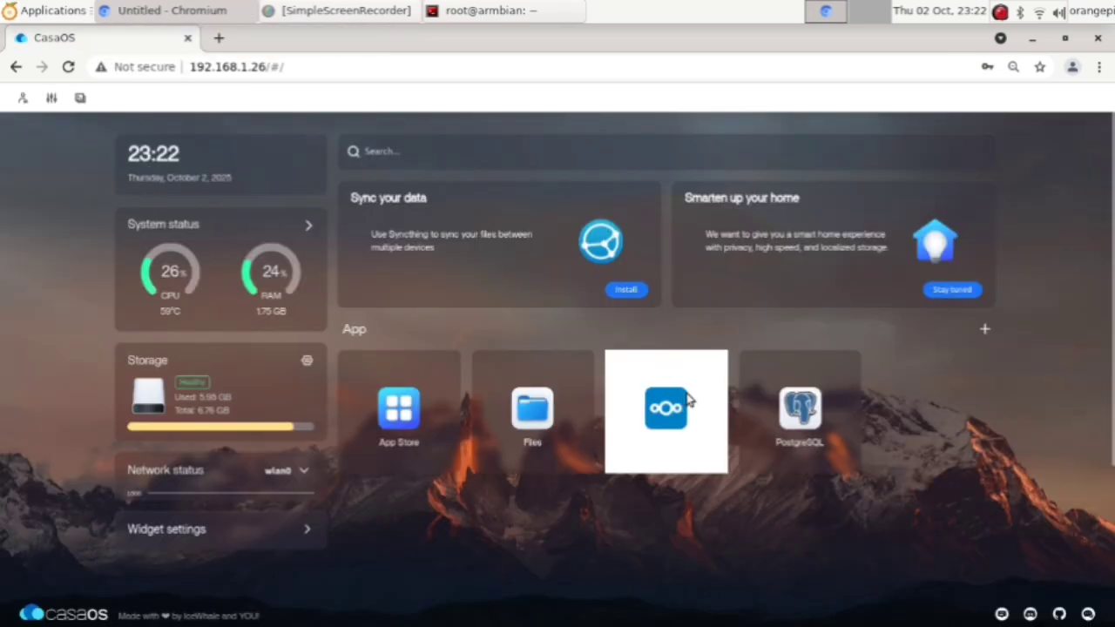
{"action": "left_click", "coordinate": [688, 399]}
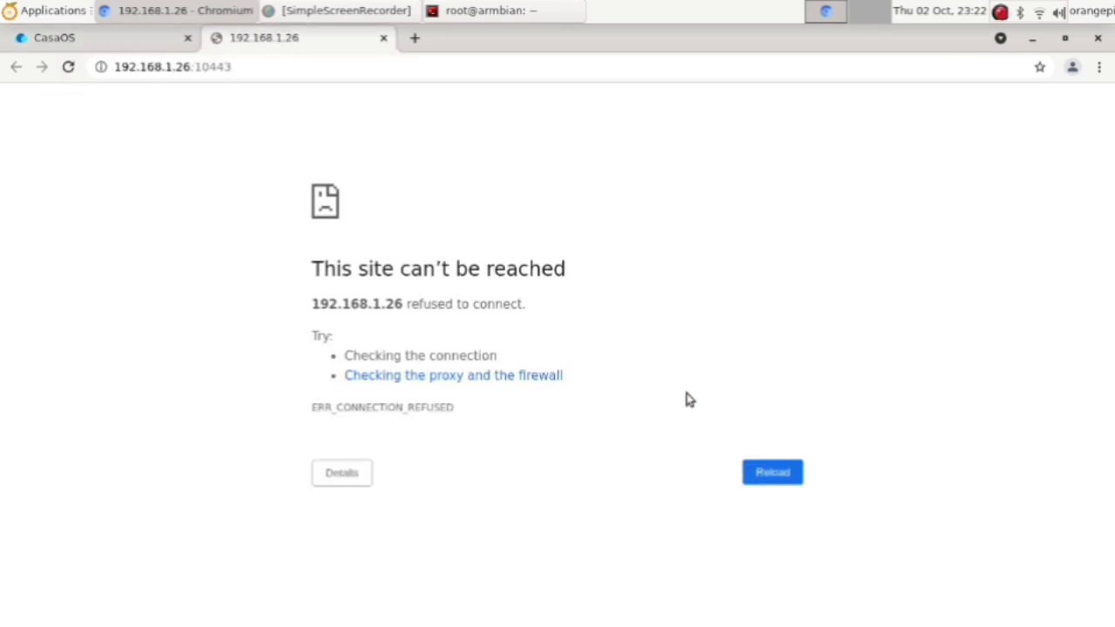
{"action": "left_click", "coordinate": [384, 39]}
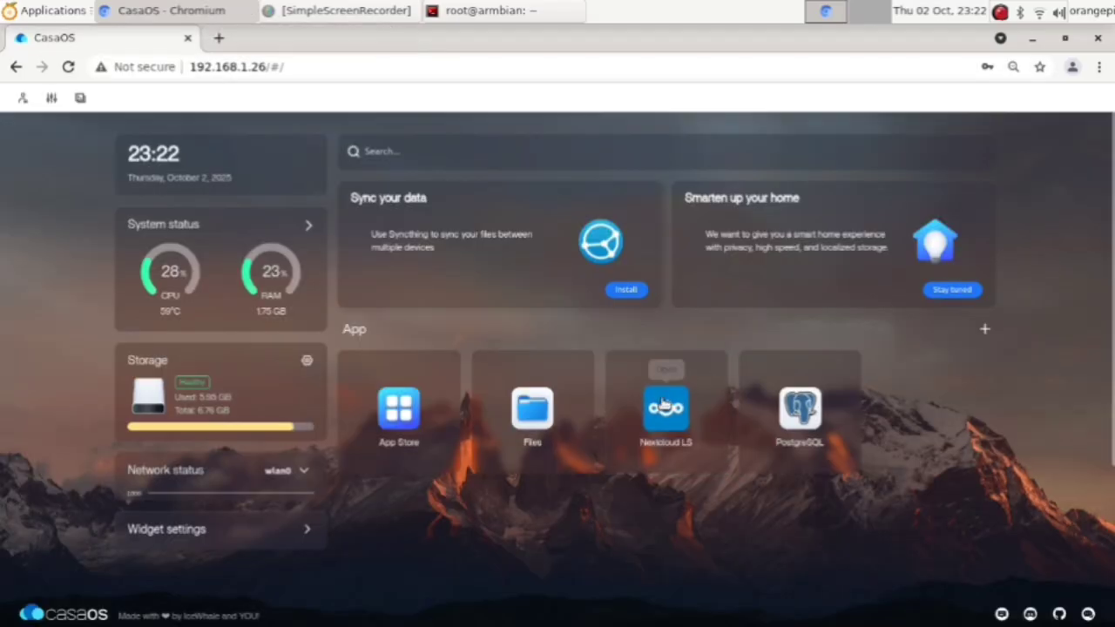
{"action": "left_click", "coordinate": [312, 226]}
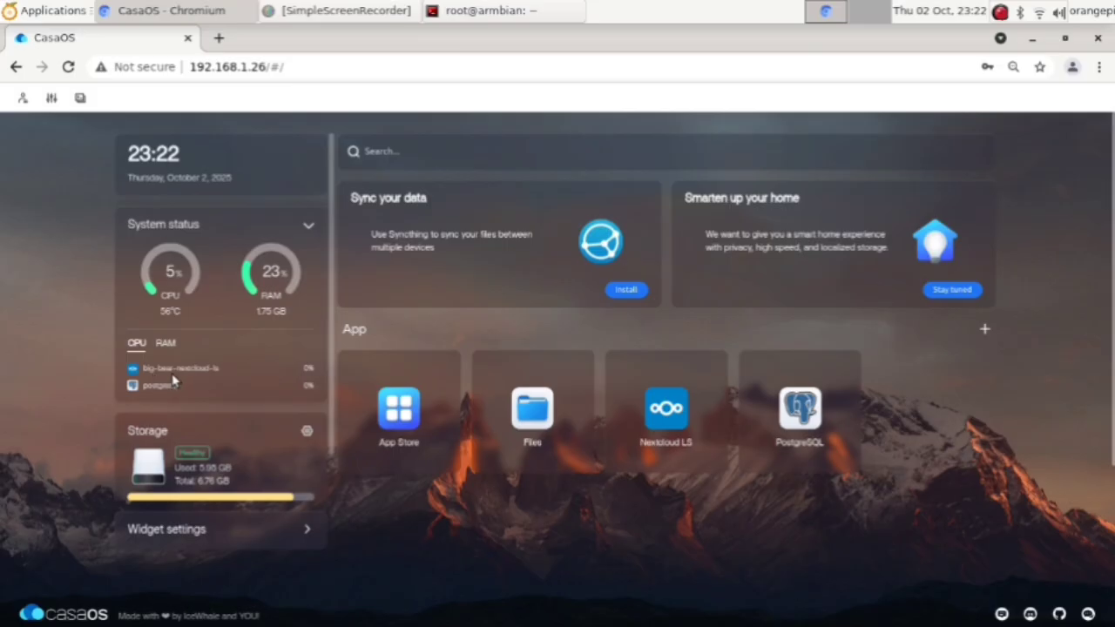
{"action": "left_click", "coordinate": [677, 418]}
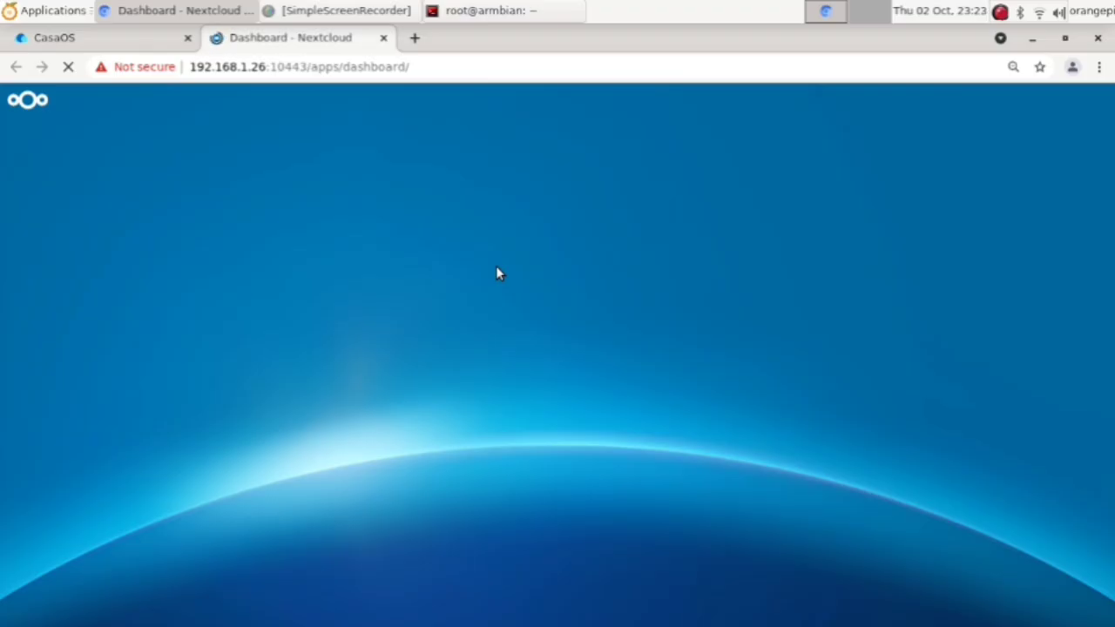
{"action": "left_click", "coordinate": [99, 45]}
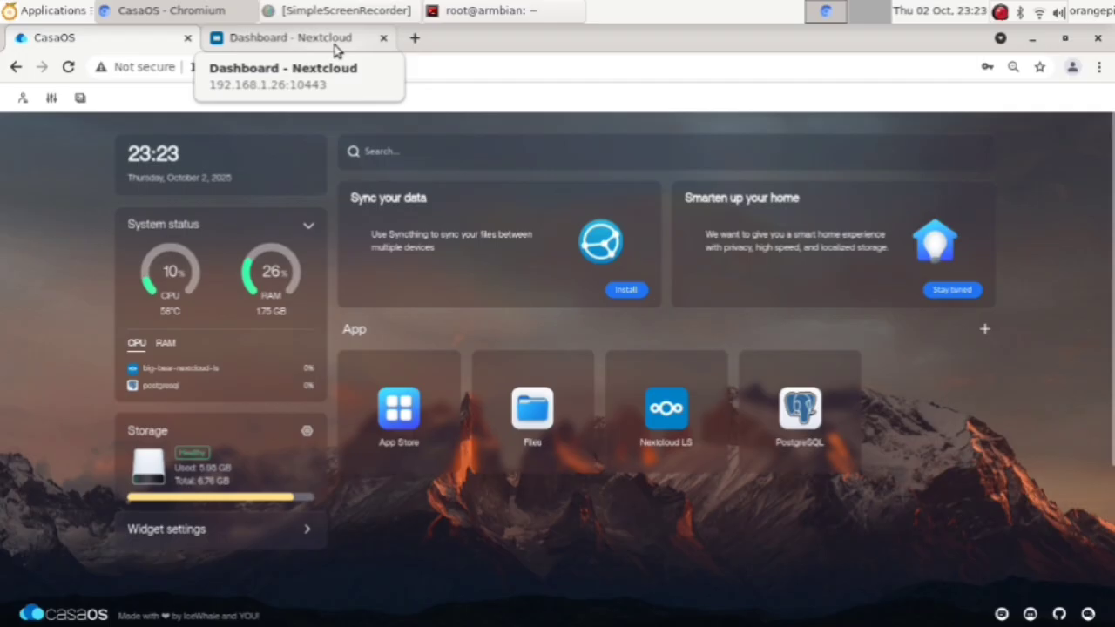
{"action": "left_click", "coordinate": [336, 44]}
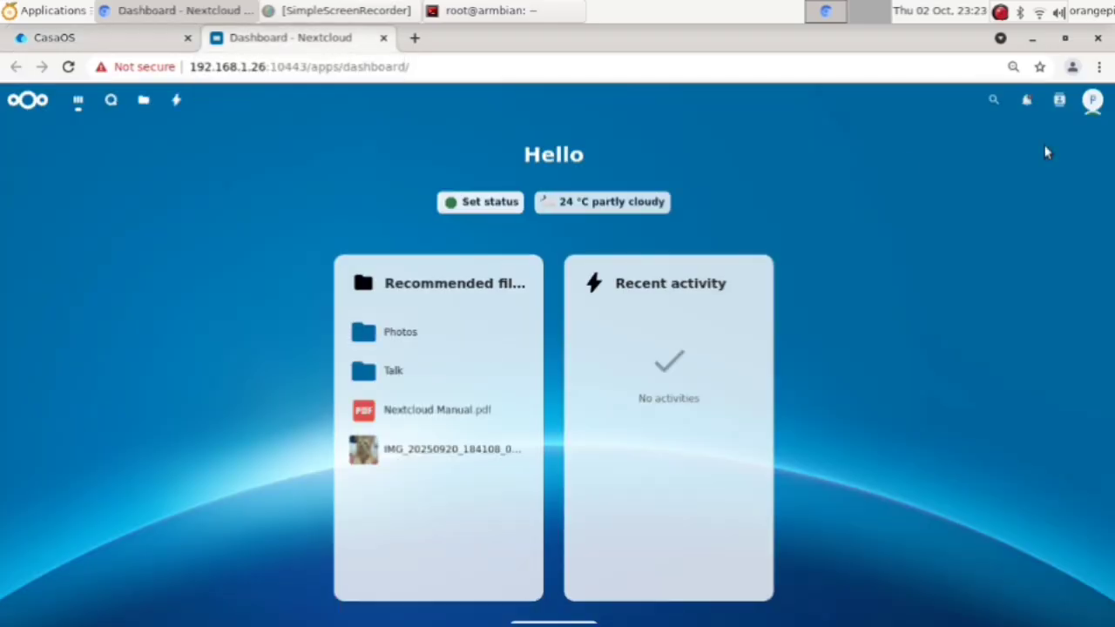
Step: Go to Administration settings from the account menu and select the ONLYOFFICE section
{"action": "left_click", "coordinate": [1093, 101]}
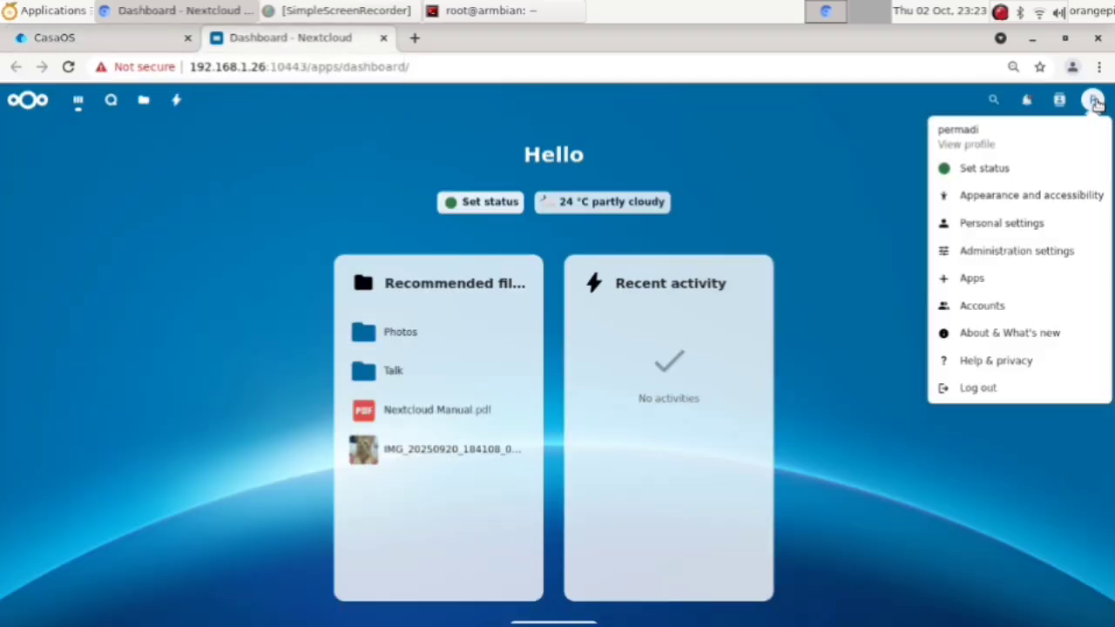
{"action": "left_click", "coordinate": [1018, 254]}
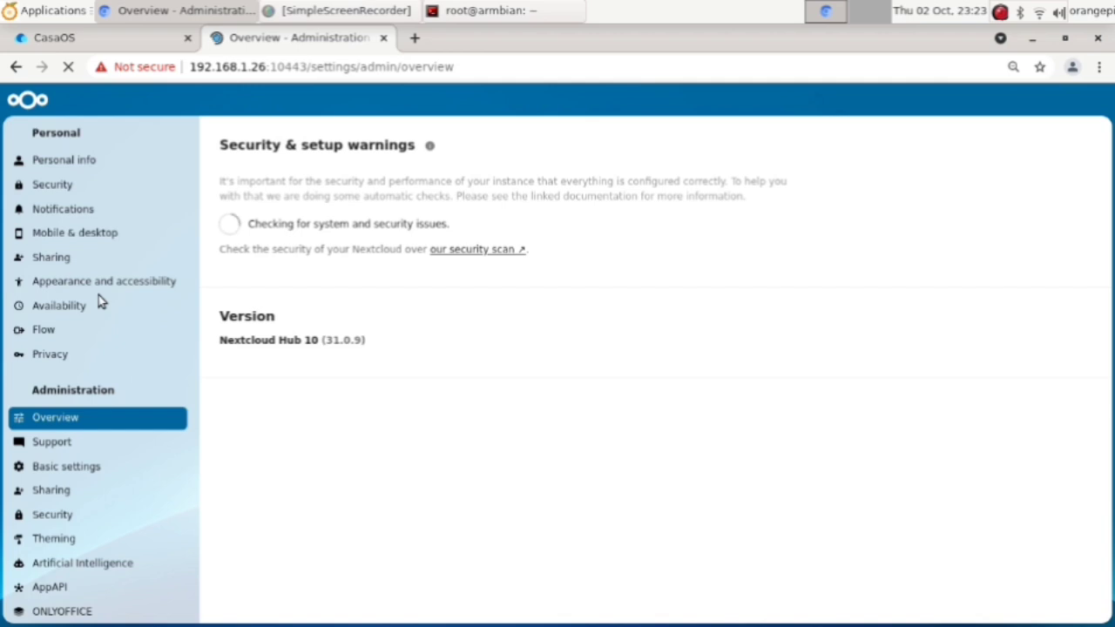
{"action": "scroll", "coordinate": [99, 295], "scroll_direction": "down", "scroll_amount": 3}
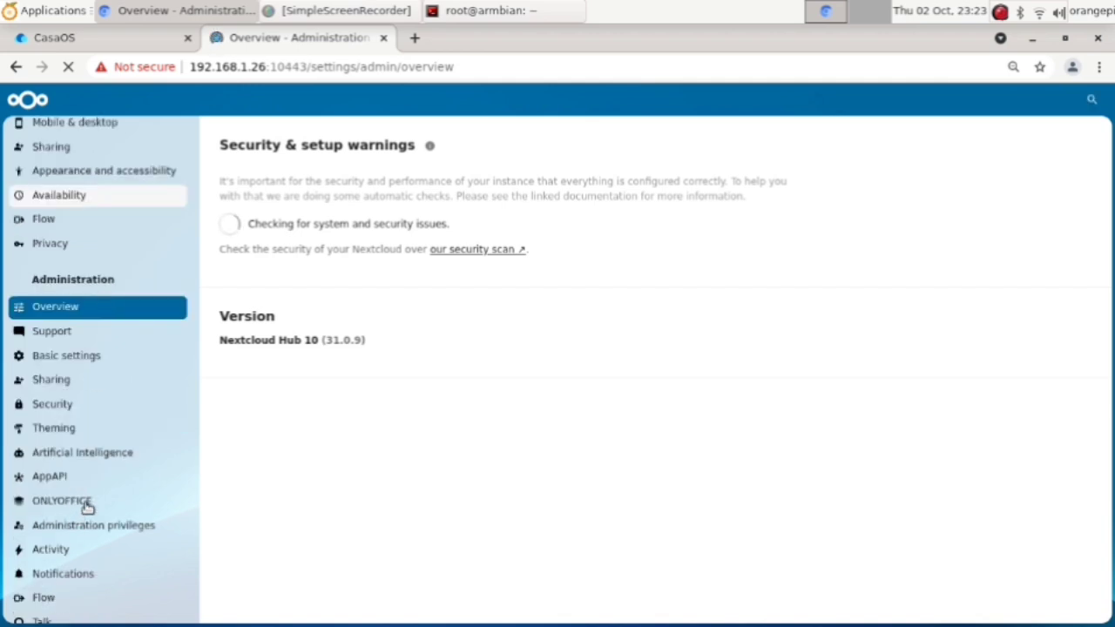
{"action": "scroll", "coordinate": [87, 507], "scroll_direction": "down", "scroll_amount": 2}
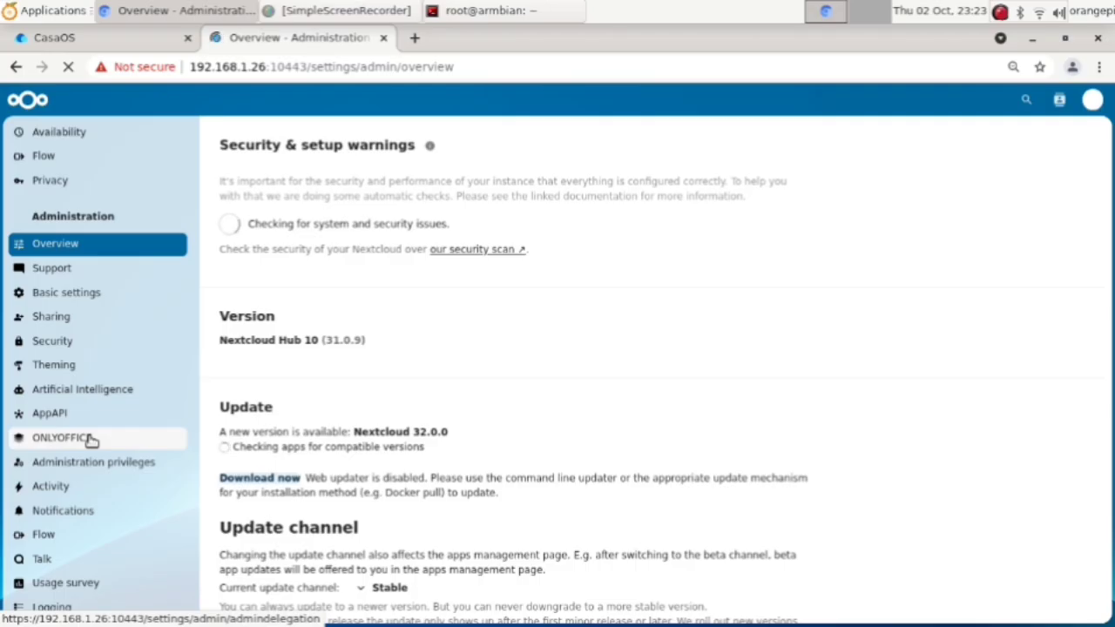
{"action": "left_click", "coordinate": [91, 440]}
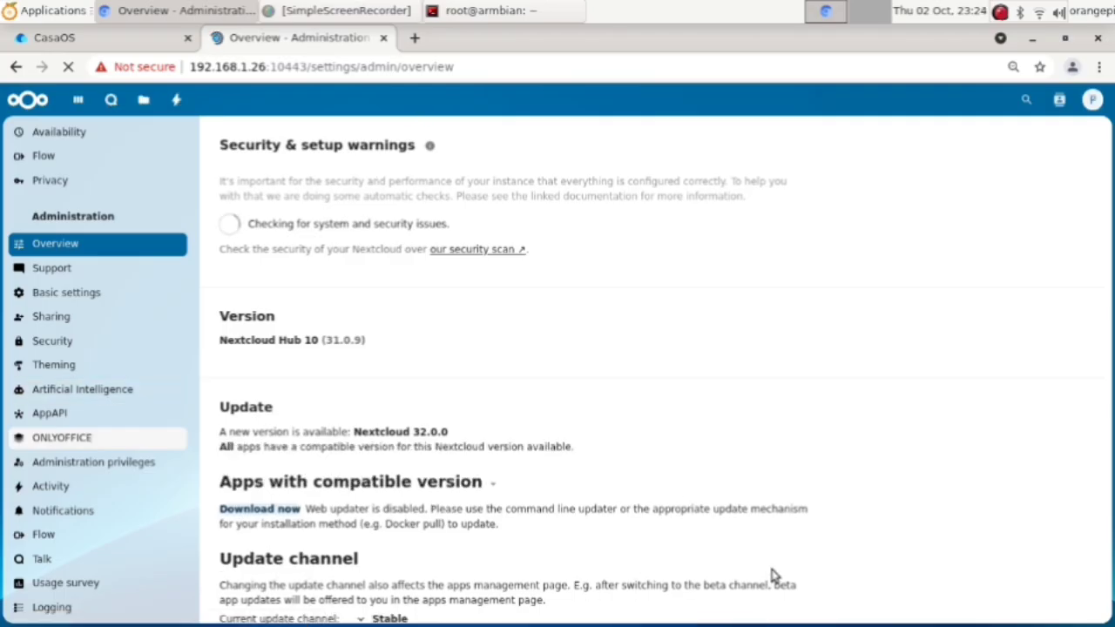
Step: Load 192.168.1.23:8085 in a new tab and select the host and port from the address
{"action": "left_click", "coordinate": [415, 38]}
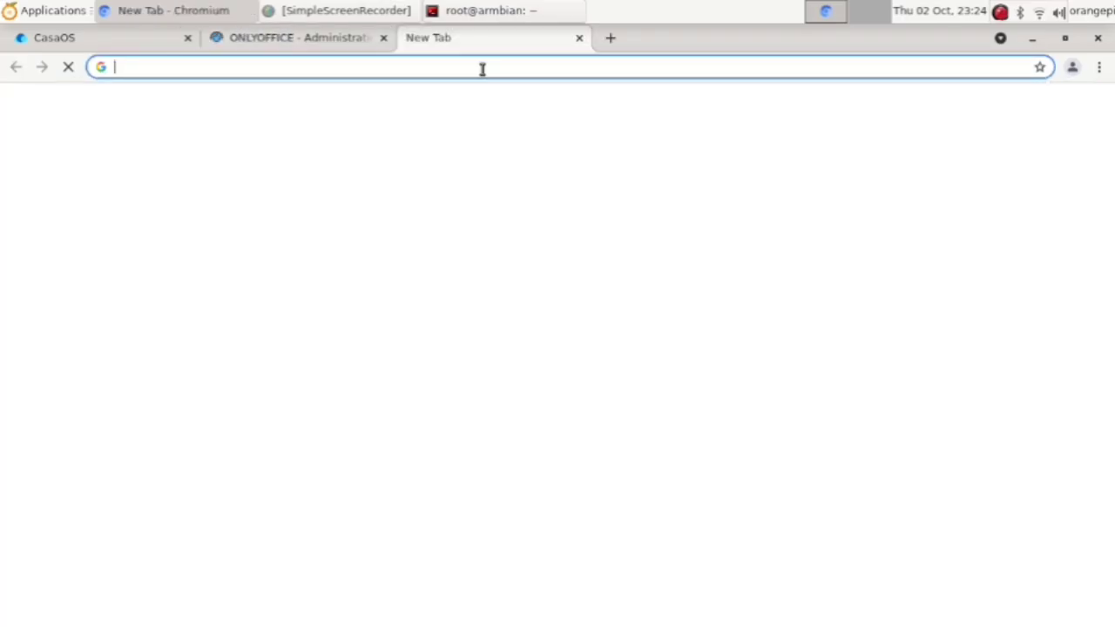
{"action": "left_click", "coordinate": [482, 68]}
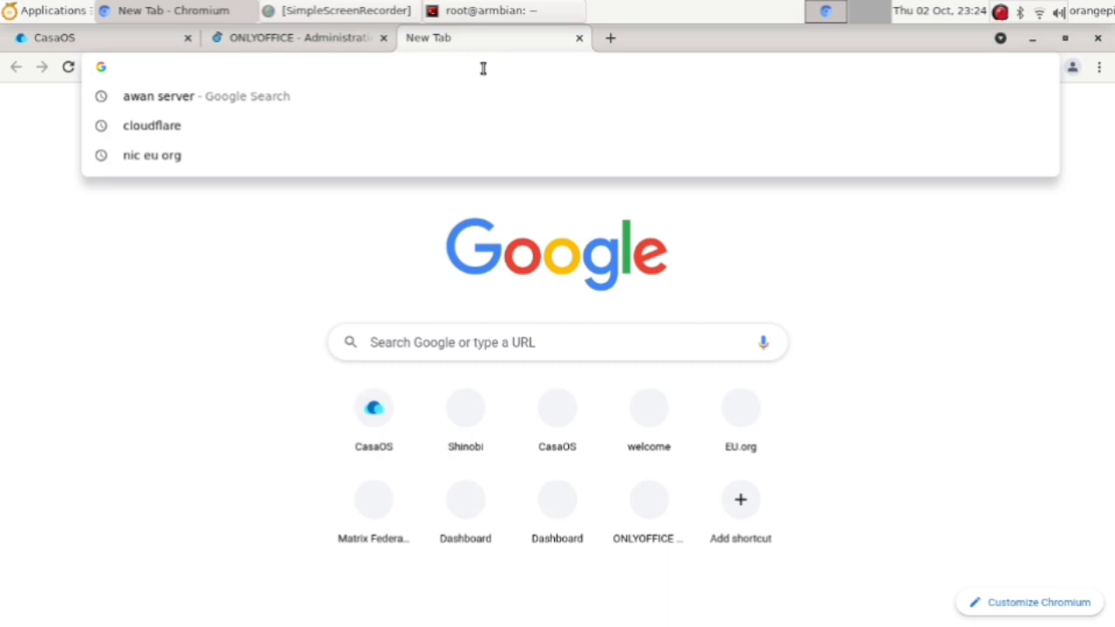
{"action": "type", "text": "192.168.1.23:8085"}
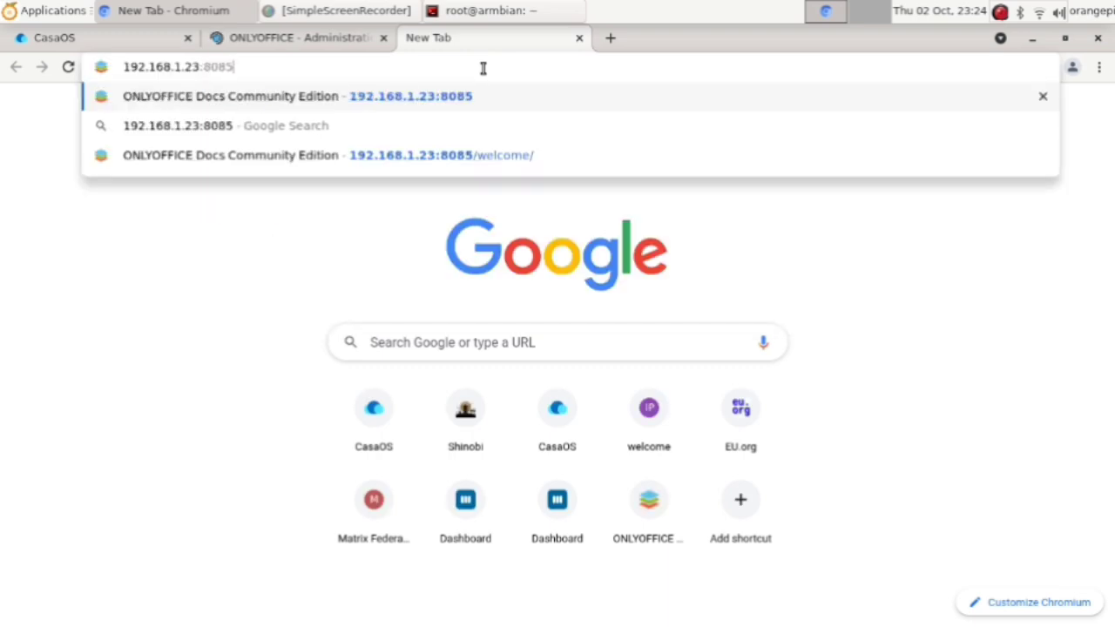
{"action": "key", "text": "Return"}
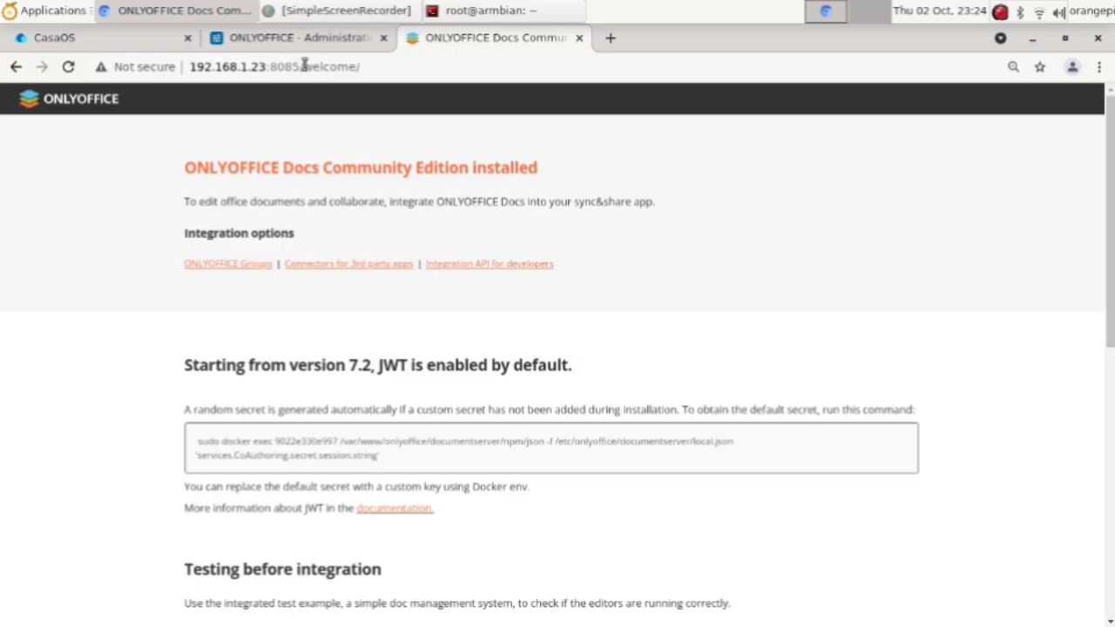
{"action": "left_click", "coordinate": [301, 66]}
{"action": "left_click", "coordinate": [304, 67]}
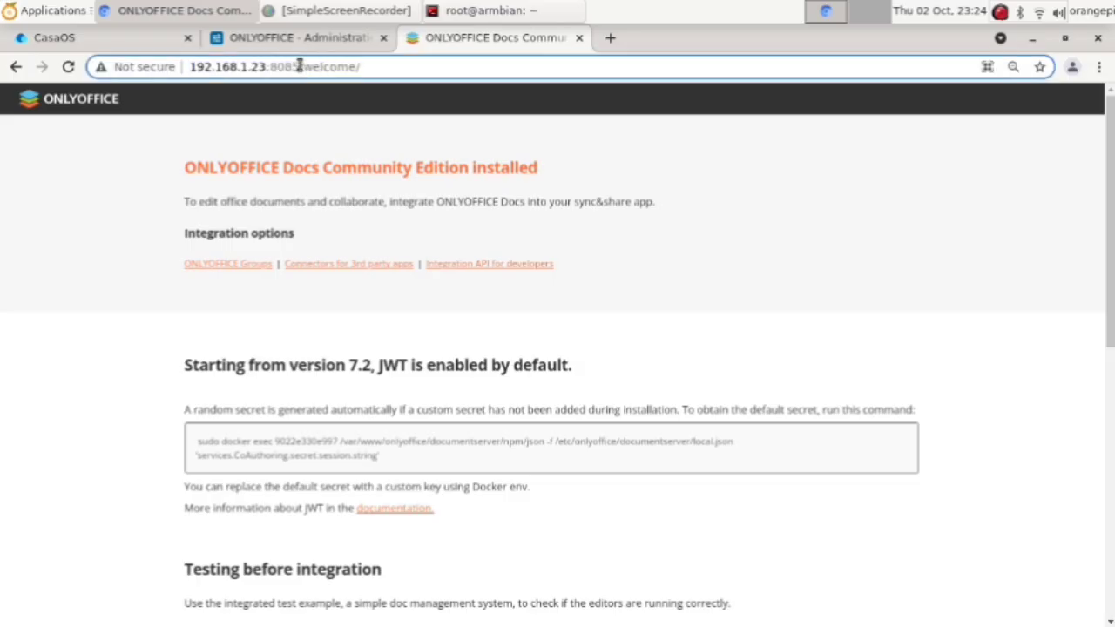
{"action": "left_click_drag", "start_coordinate": [300, 67], "coordinate": [188, 68]}
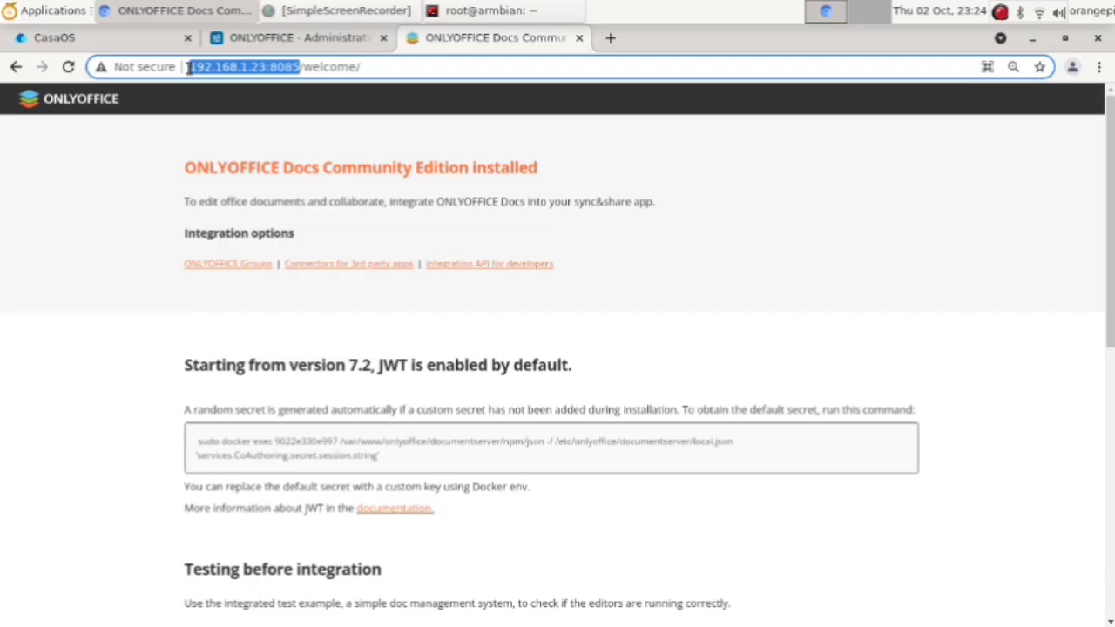
{"action": "left_click", "coordinate": [327, 41]}
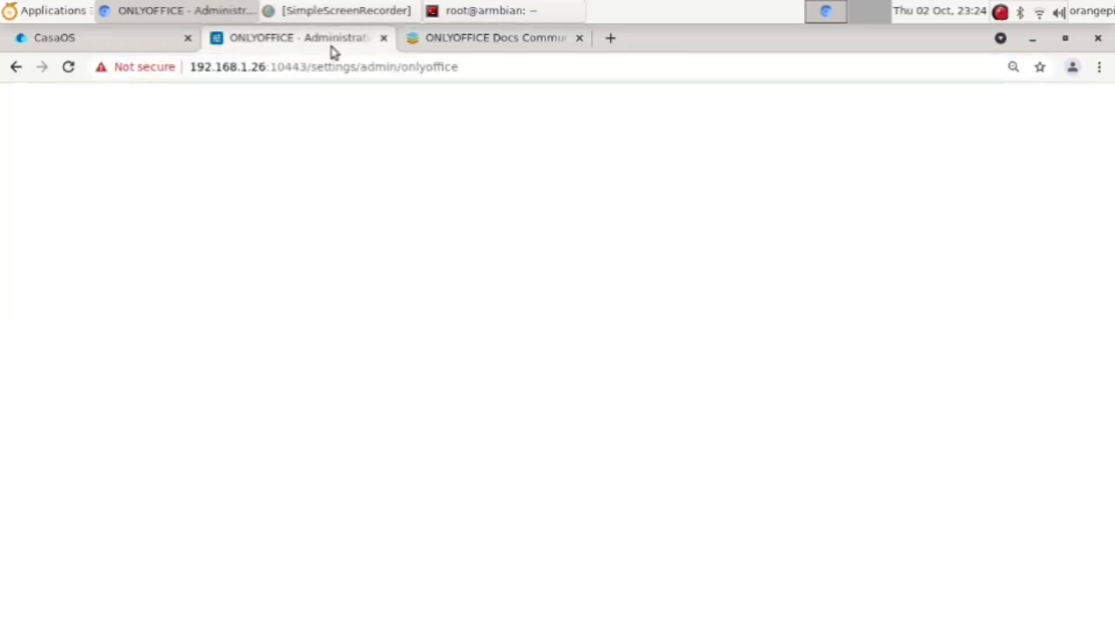
{"action": "left_click", "coordinate": [315, 263]}
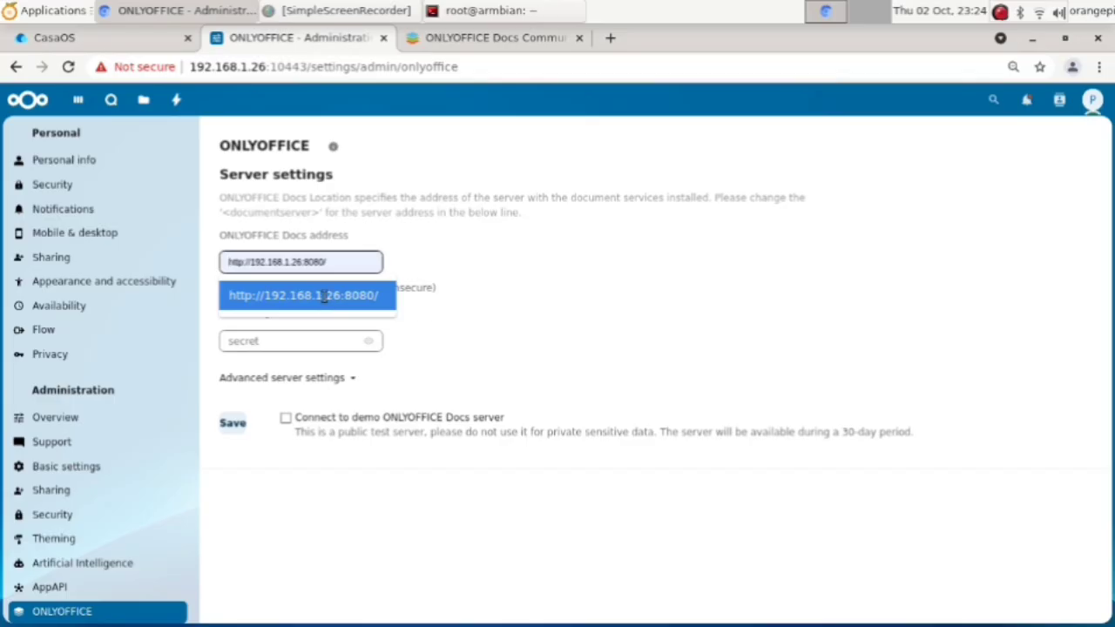
{"action": "left_click", "coordinate": [319, 295]}
{"action": "triple_click", "coordinate": [323, 262]}
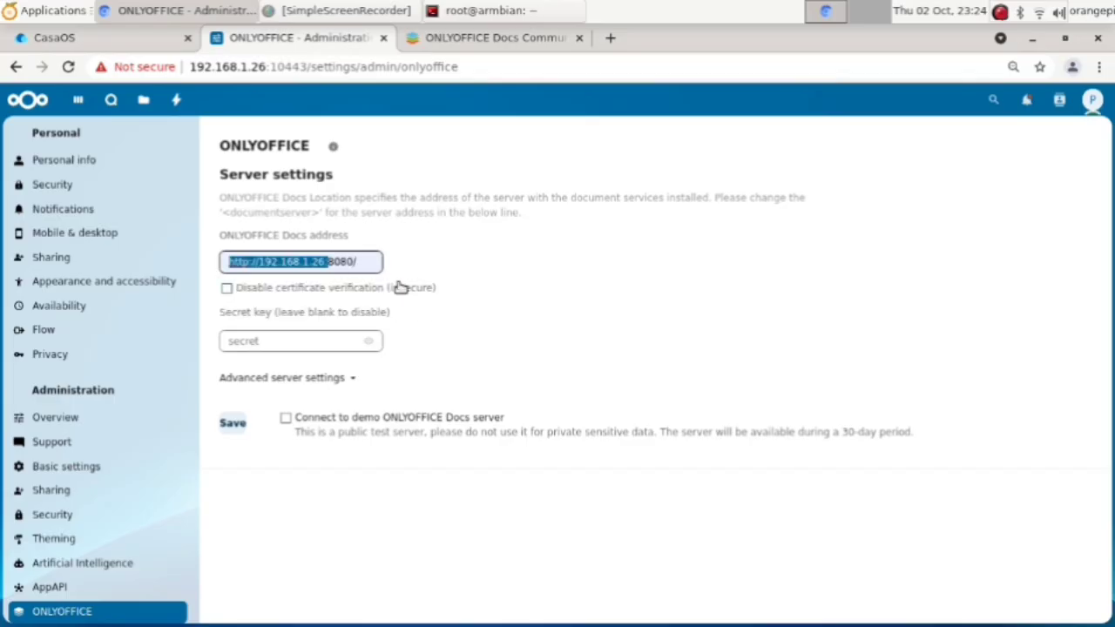
{"action": "left_click", "coordinate": [326, 262]}
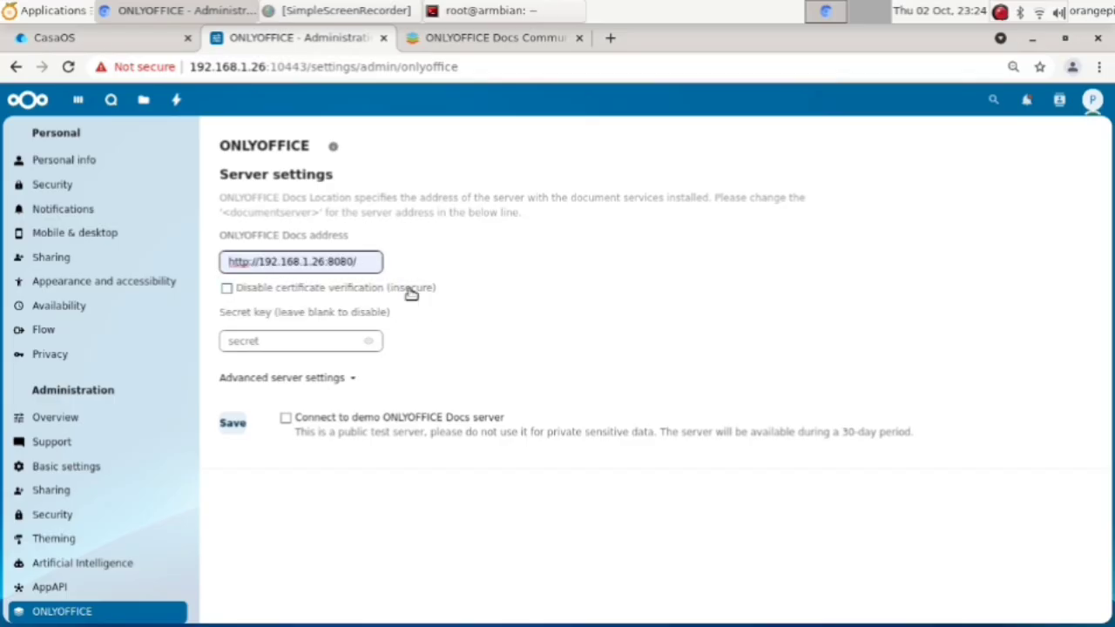
{"action": "key", "text": "BackSpace"}
{"action": "type", "text": "3"}
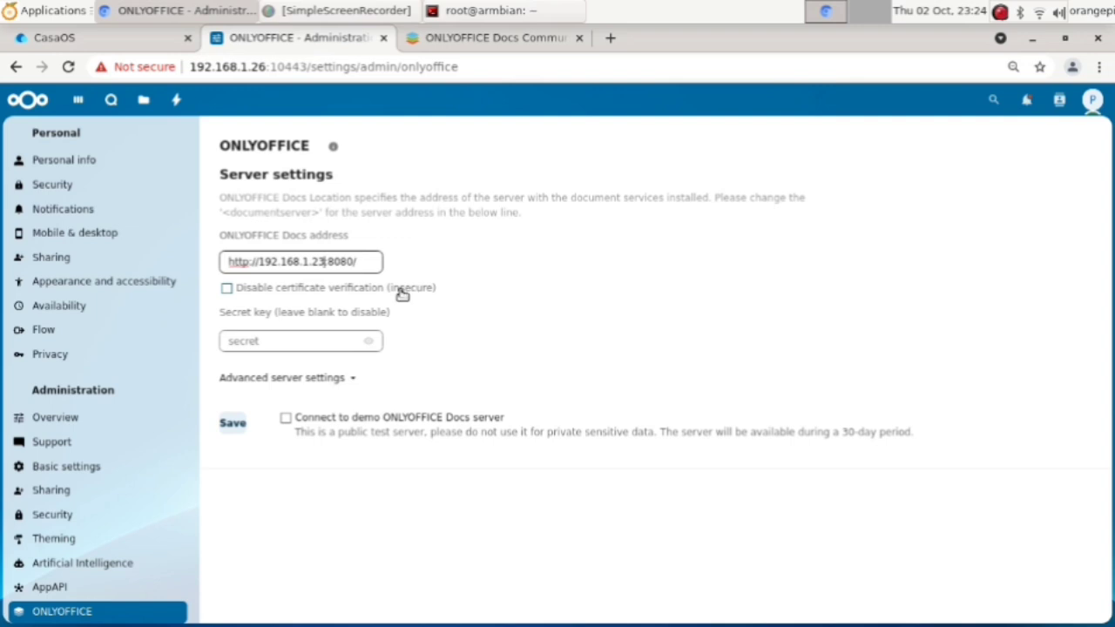
Step: Disable certificate verification, enter the secret key, and save the ONLYOFFICE settings
{"action": "left_click", "coordinate": [227, 288]}
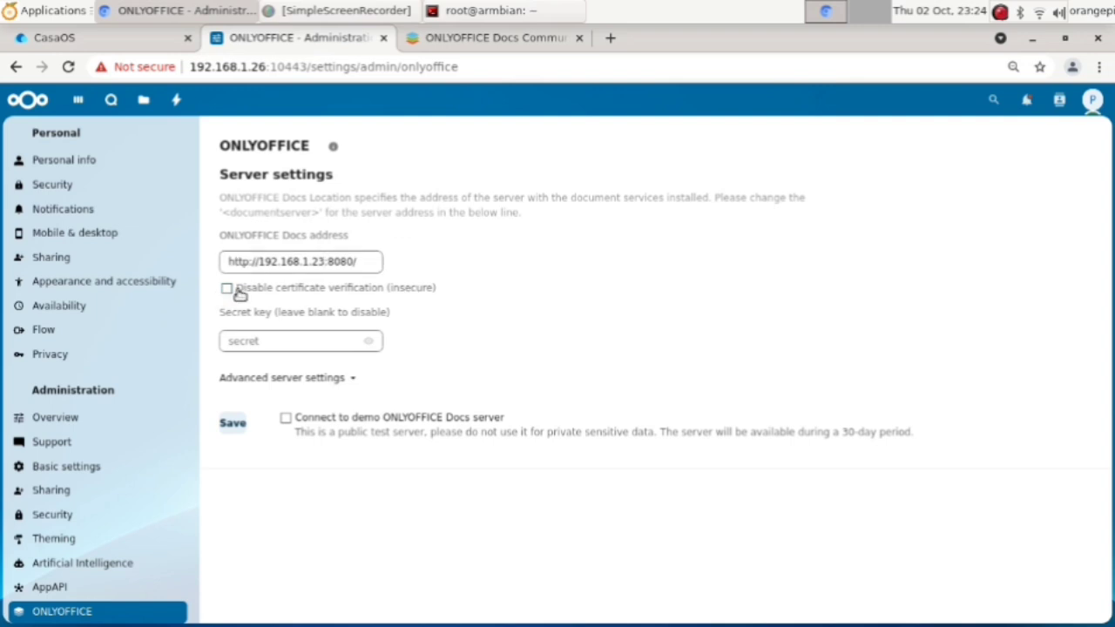
{"action": "left_click", "coordinate": [310, 346]}
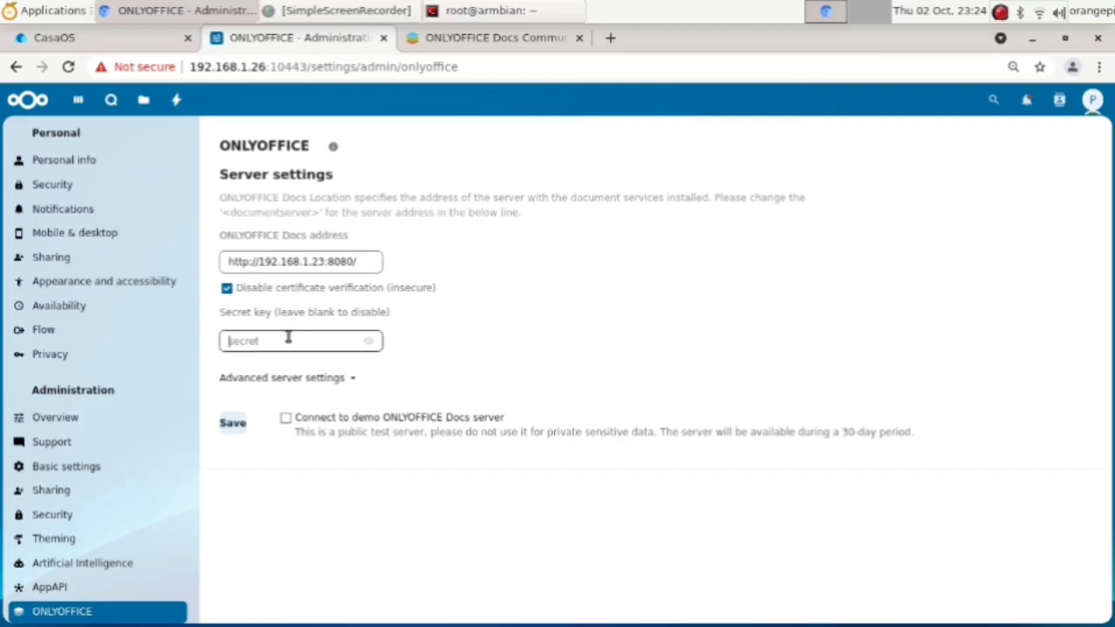
{"action": "type", "text": "password"}
{"action": "left_click", "coordinate": [370, 342]}
{"action": "left_click", "coordinate": [369, 341]}
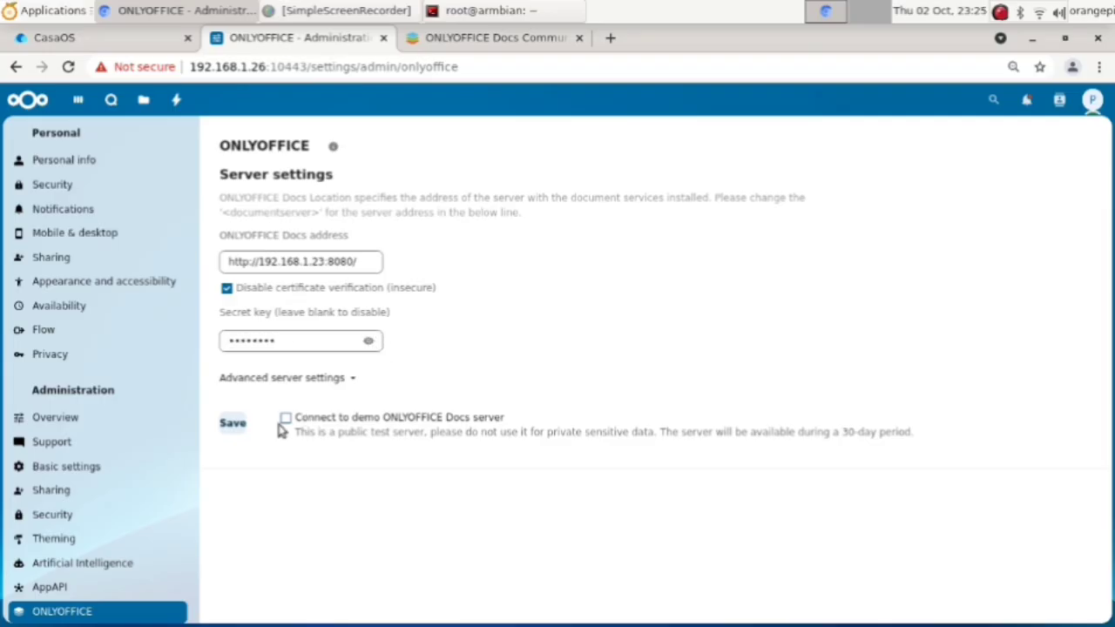
{"action": "left_click", "coordinate": [232, 424]}
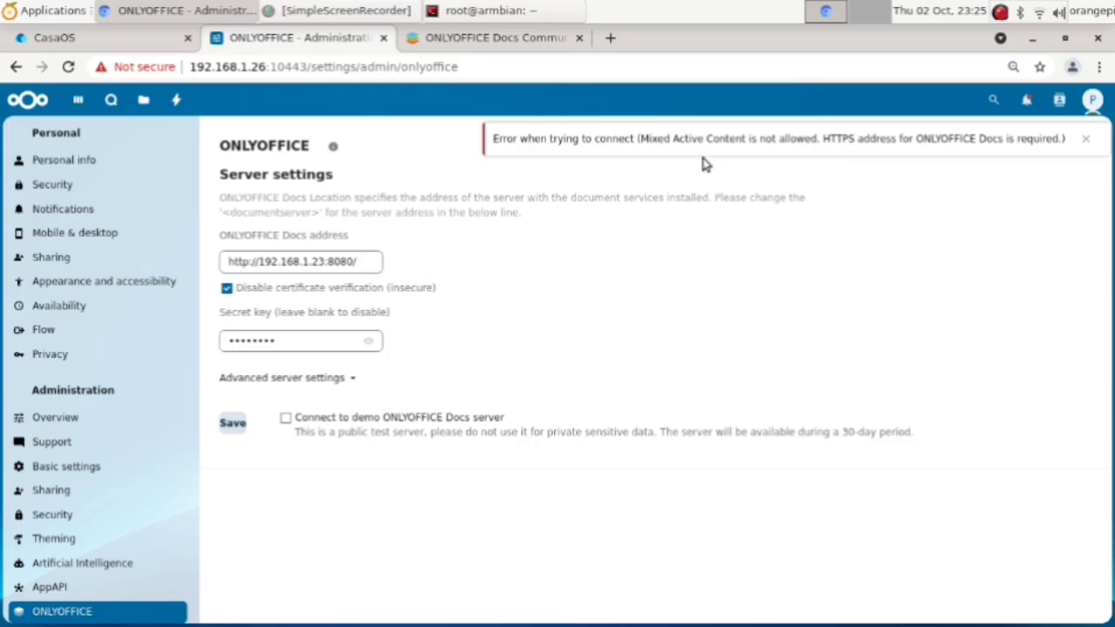
{"action": "left_click", "coordinate": [474, 40]}
Step: Load onlyoffice.chemeng.net.eu.org in the Docs tab, which returns Cloudflare Tunnel Error 1033
{"action": "left_click_drag", "start_coordinate": [359, 71], "coordinate": [354, 72]}
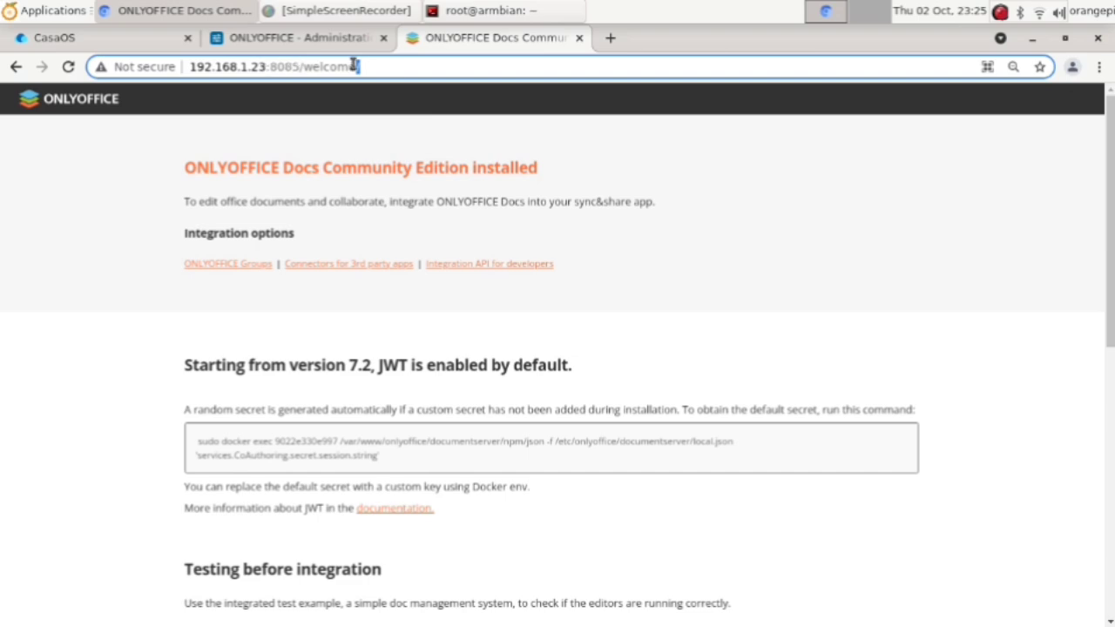
{"action": "key", "text": "ctrl+a"}
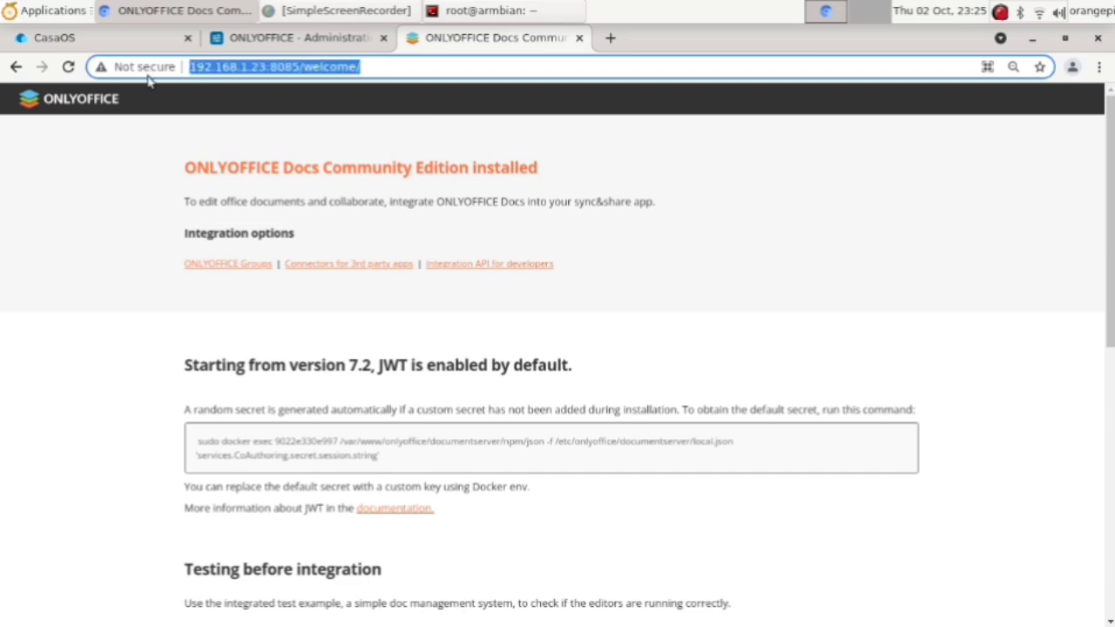
{"action": "type", "text": "only"}
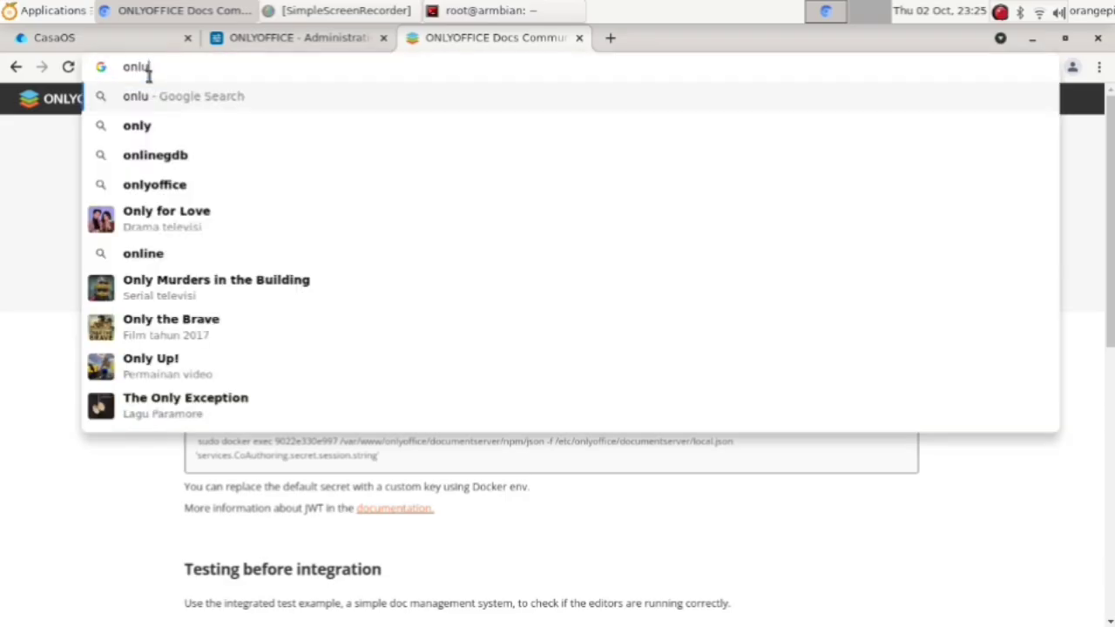
{"action": "key", "text": "BackSpace"}
{"action": "type", "text": "yoffice"}
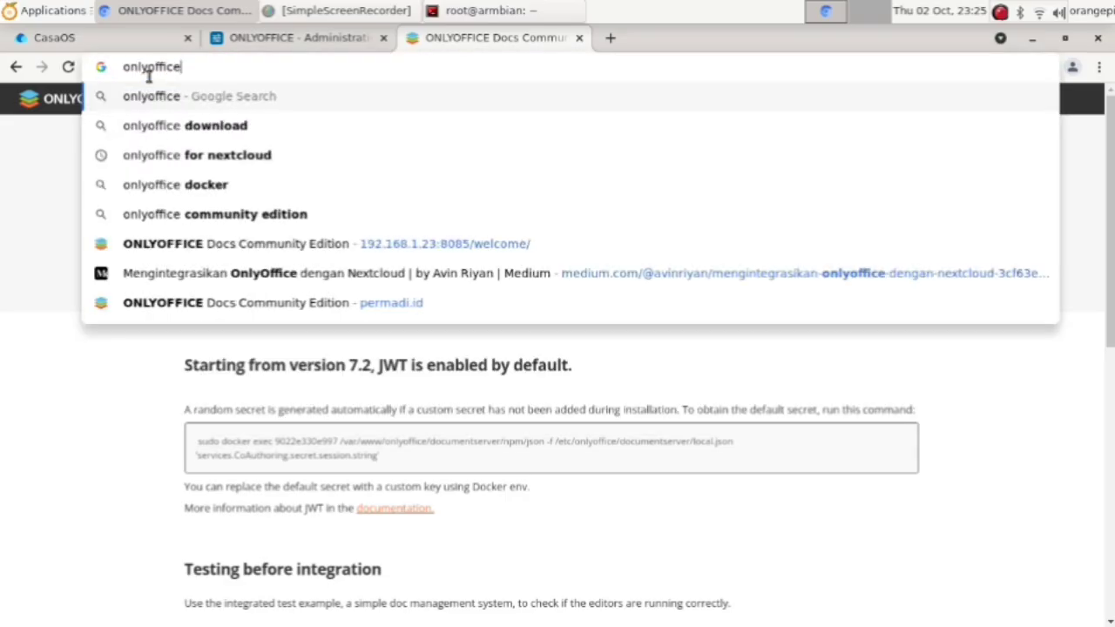
{"action": "type", "text": "."}
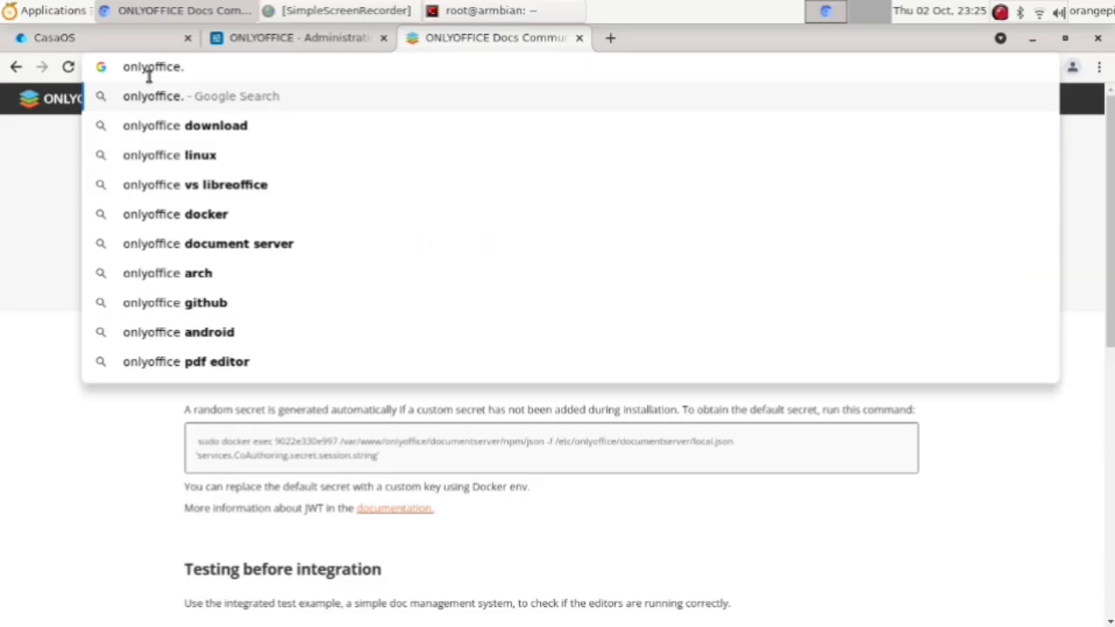
{"action": "type", "text": "chme"}
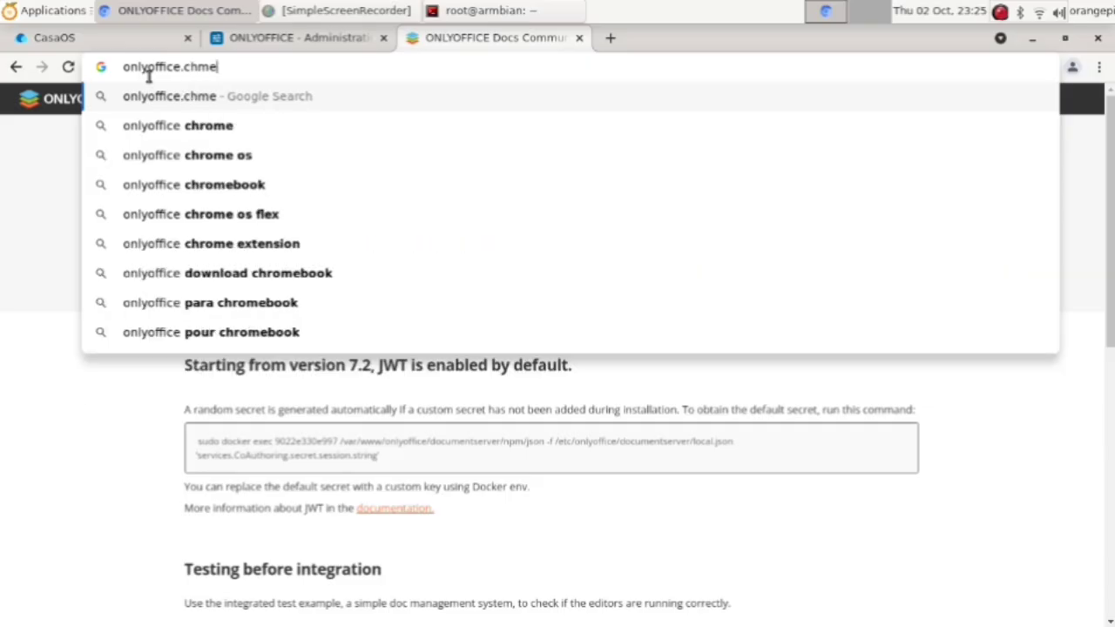
{"action": "key", "text": "BackSpace"}
{"action": "key", "text": "BackSpace"}
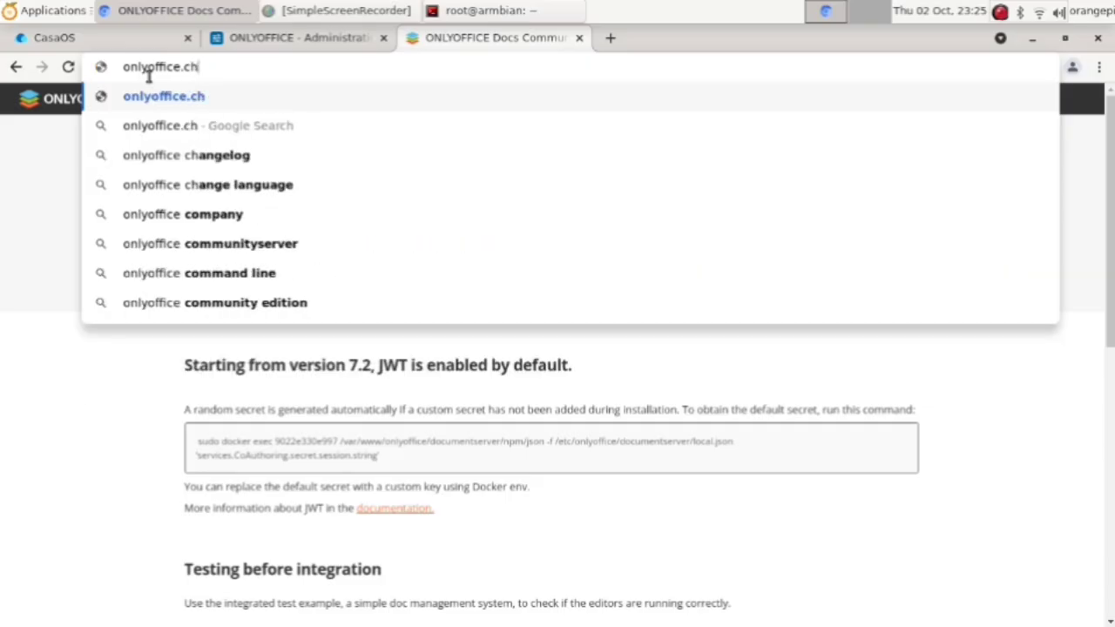
{"action": "type", "text": "emeng.net.e"}
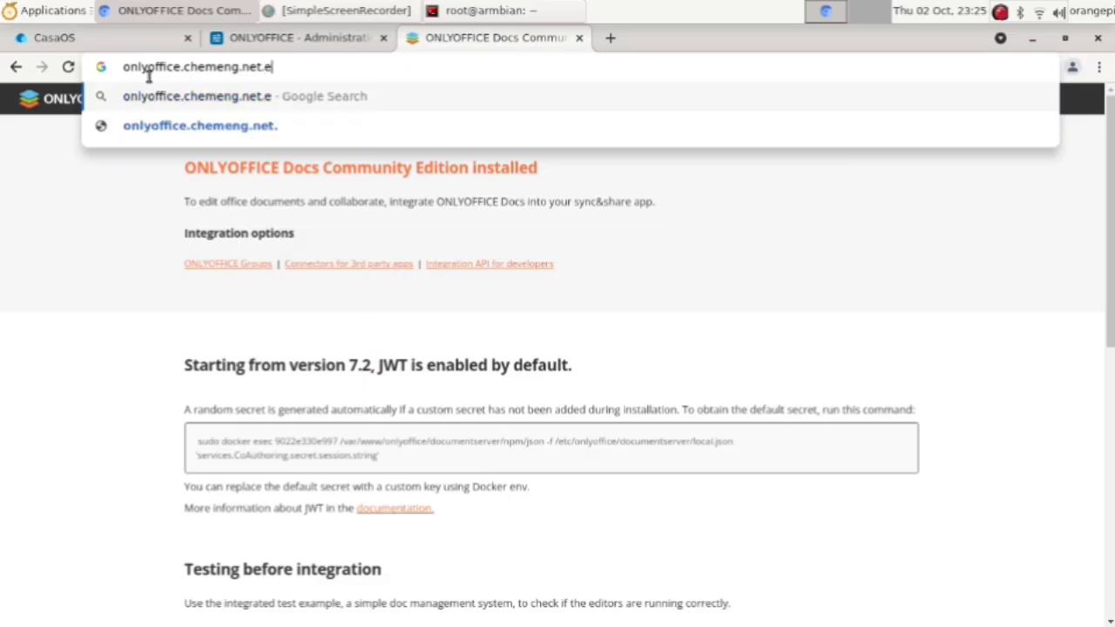
{"action": "type", "text": "u.or"}
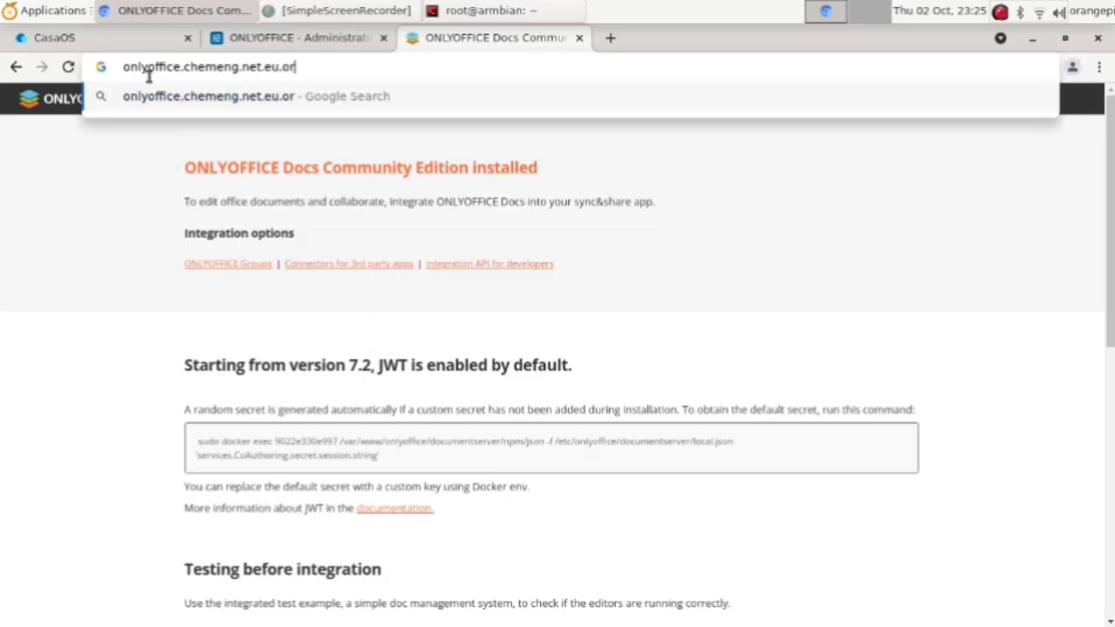
{"action": "type", "text": "g"}
{"action": "key", "text": "Return"}
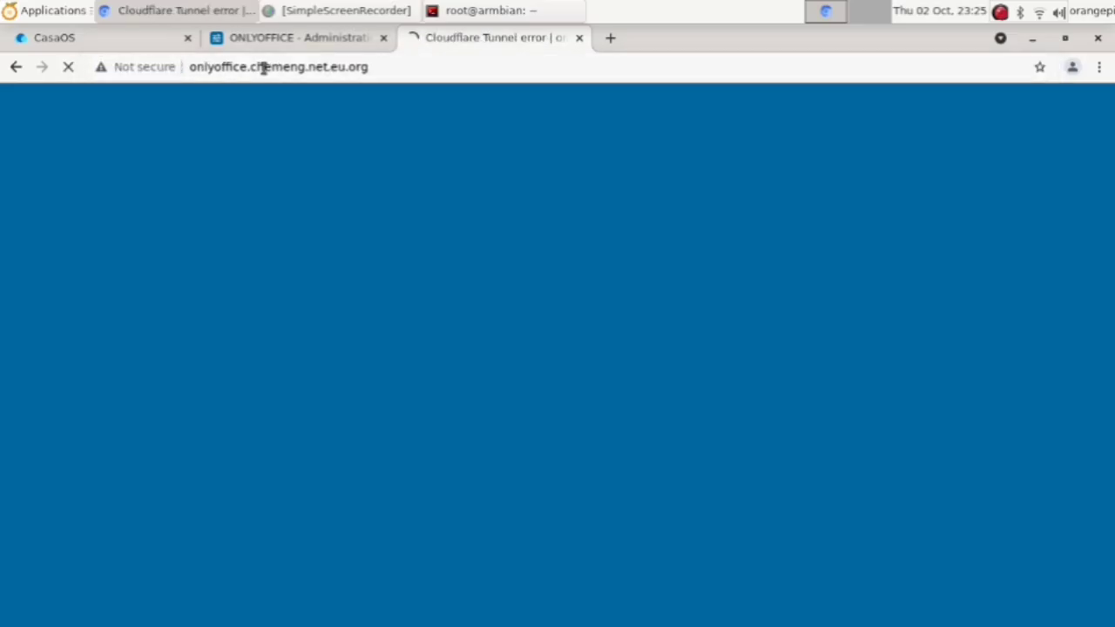
{"action": "left_click", "coordinate": [261, 68]}
{"action": "key", "text": "ctrl+c"}
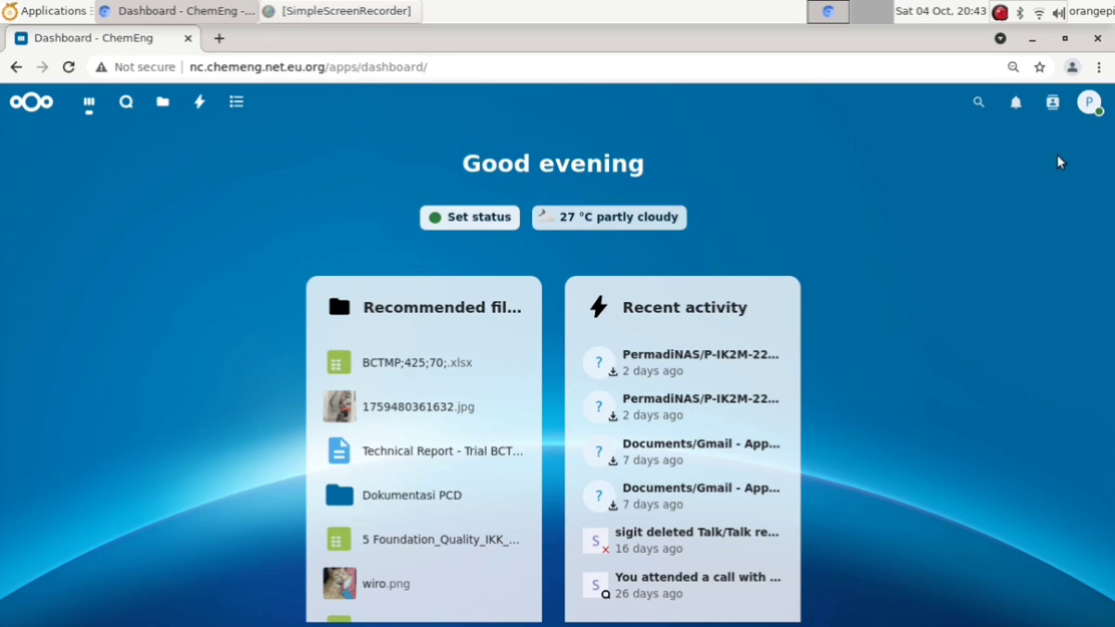
Step: Open Administration settings from the account menu and select the overview page address
{"action": "left_click", "coordinate": [1091, 103]}
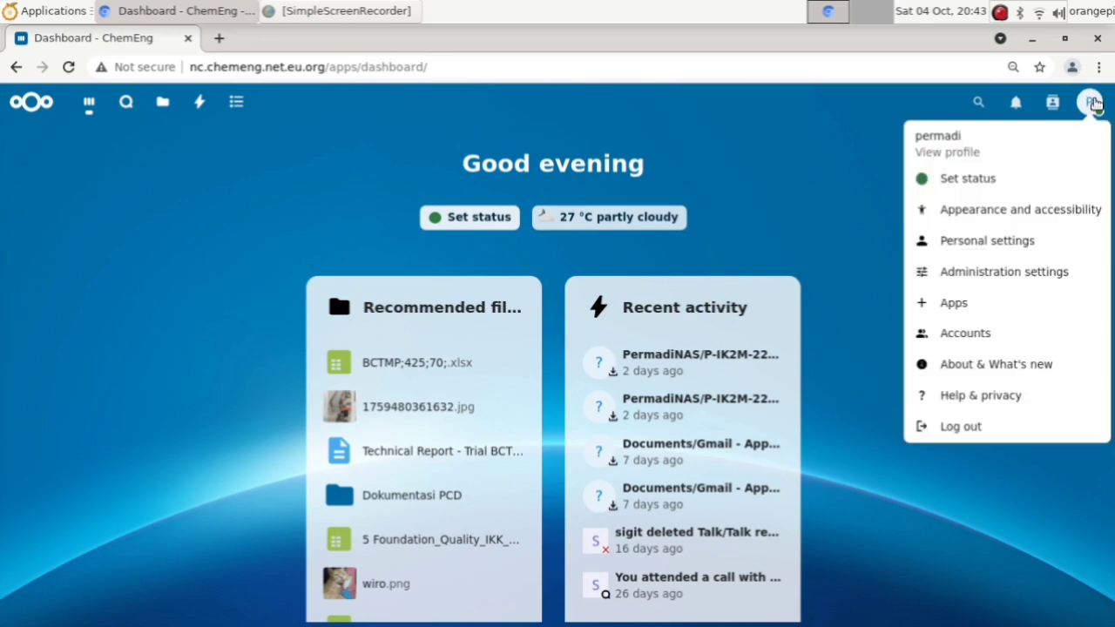
{"action": "left_click", "coordinate": [1016, 274]}
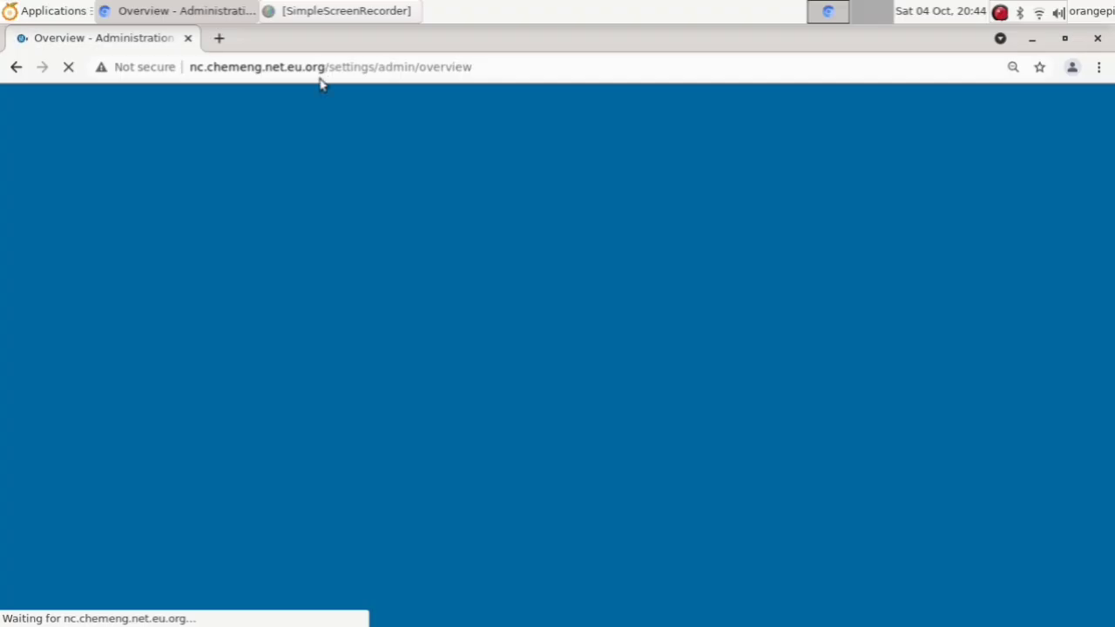
{"action": "left_click", "coordinate": [333, 70]}
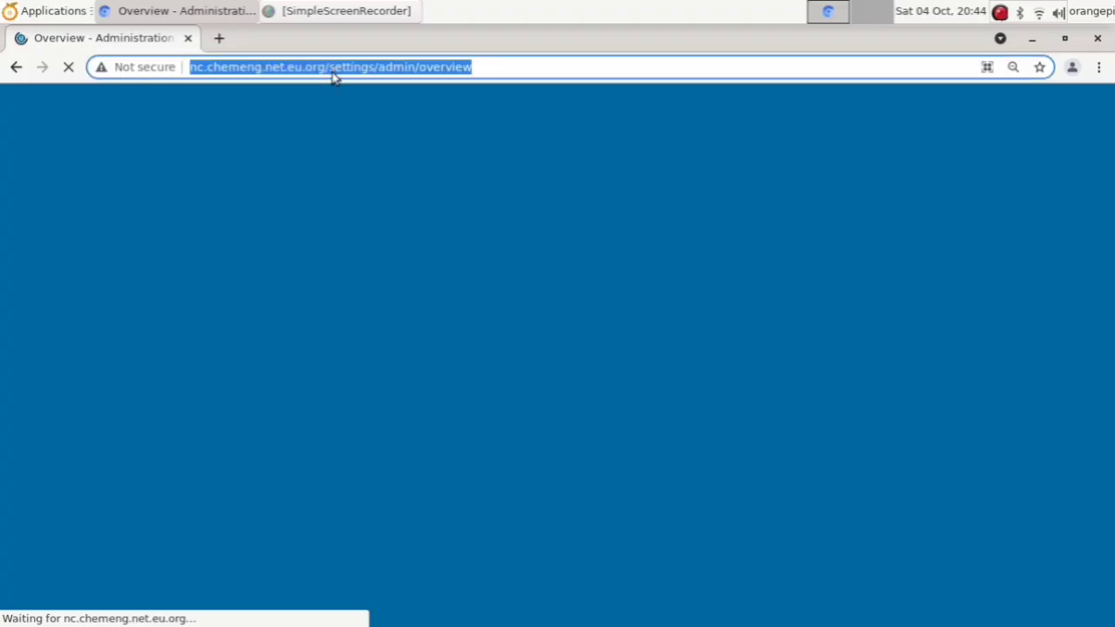
{"action": "left_click", "coordinate": [334, 71]}
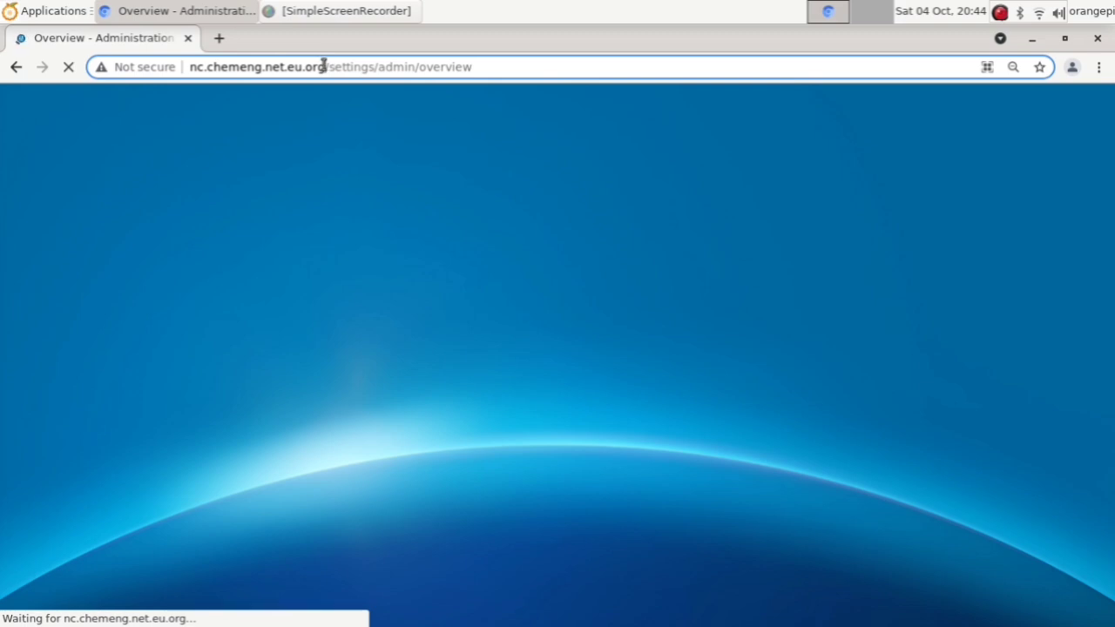
Step: Check the Nextcloud domain in the address bar, then bring SimpleScreenRecorder forward
{"action": "left_click_drag", "start_coordinate": [323, 66], "coordinate": [199, 68]}
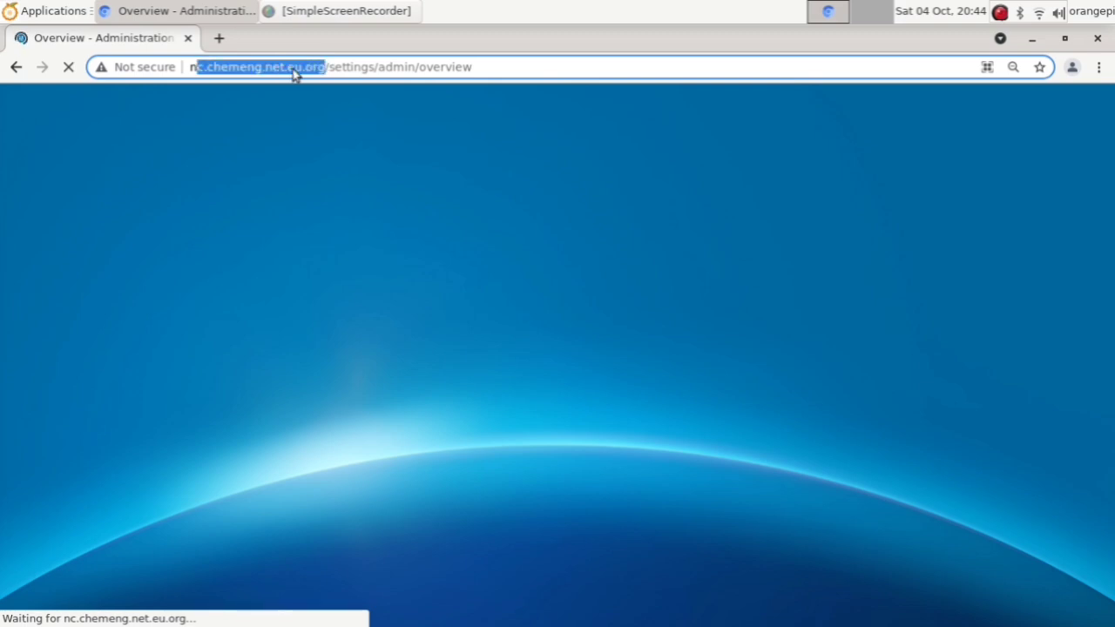
{"action": "left_click", "coordinate": [322, 69]}
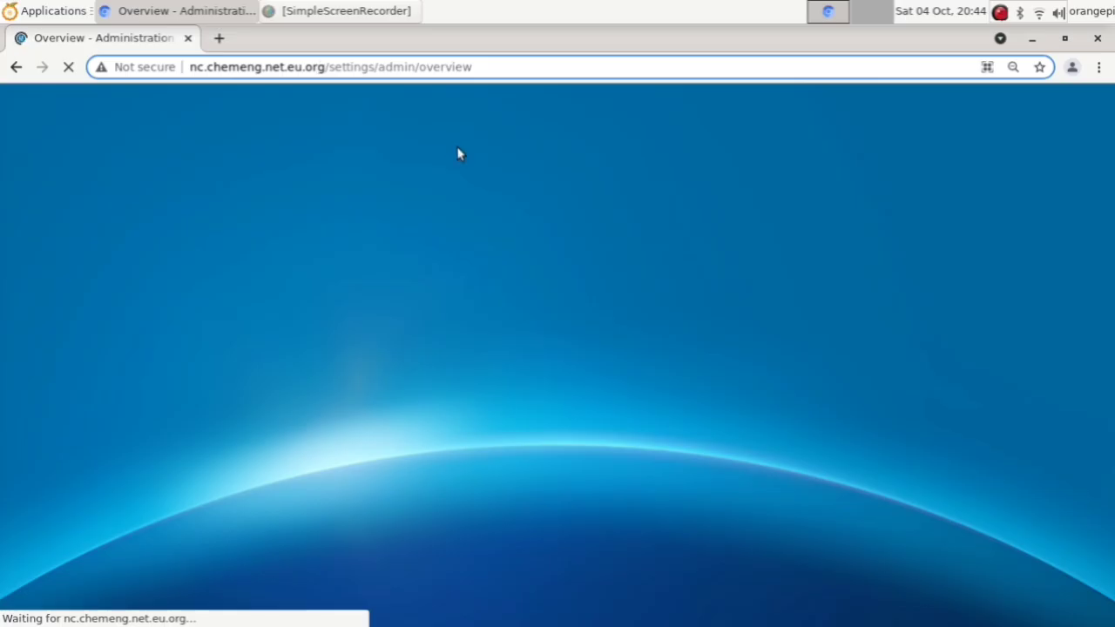
{"action": "left_click", "coordinate": [343, 13]}
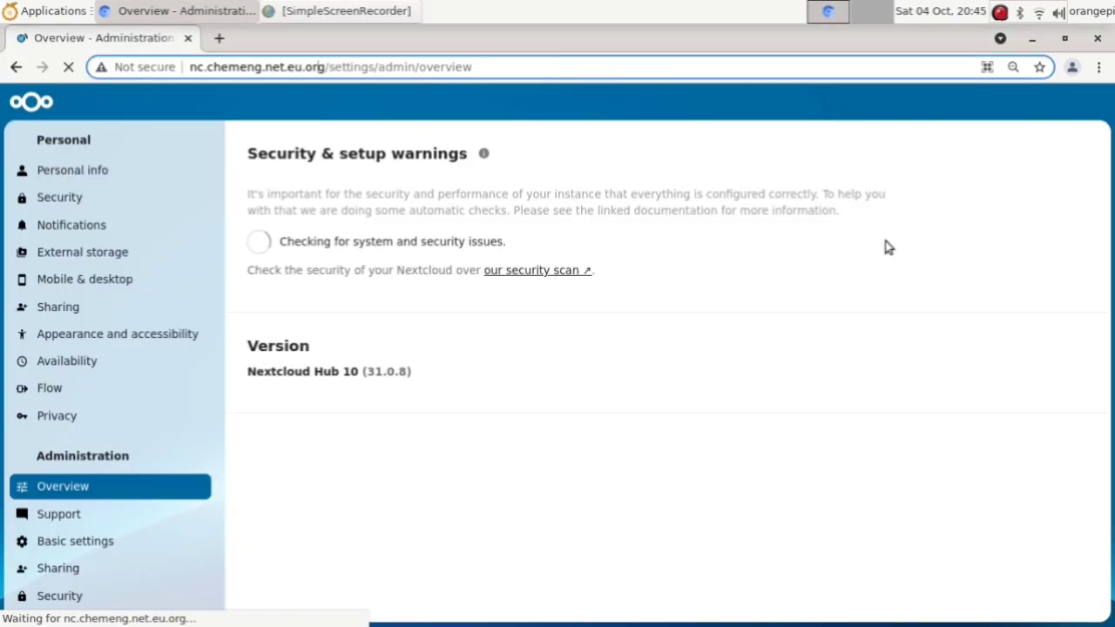
Step: Minimise SimpleScreenRecorder to reveal the Nextcloud Administration Overview and its setup warnings
{"action": "left_click", "coordinate": [360, 34]}
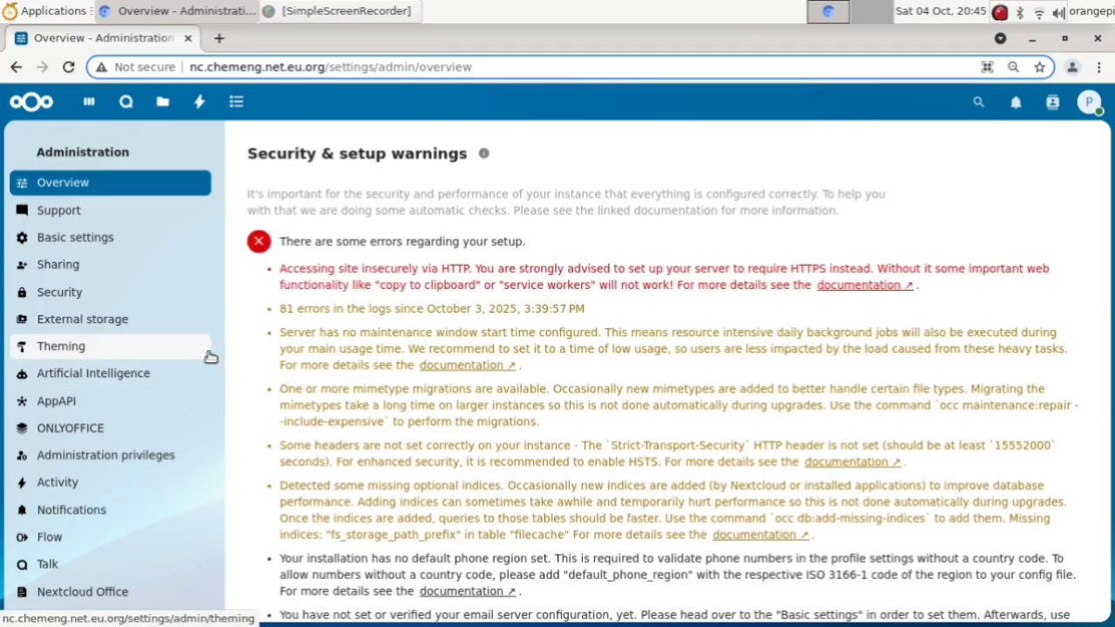
Step: Select the Docs server address in the ONLYOFFICE connector settings and open a new tab
{"action": "scroll", "coordinate": [209, 356], "scroll_direction": "down", "scroll_amount": 3}
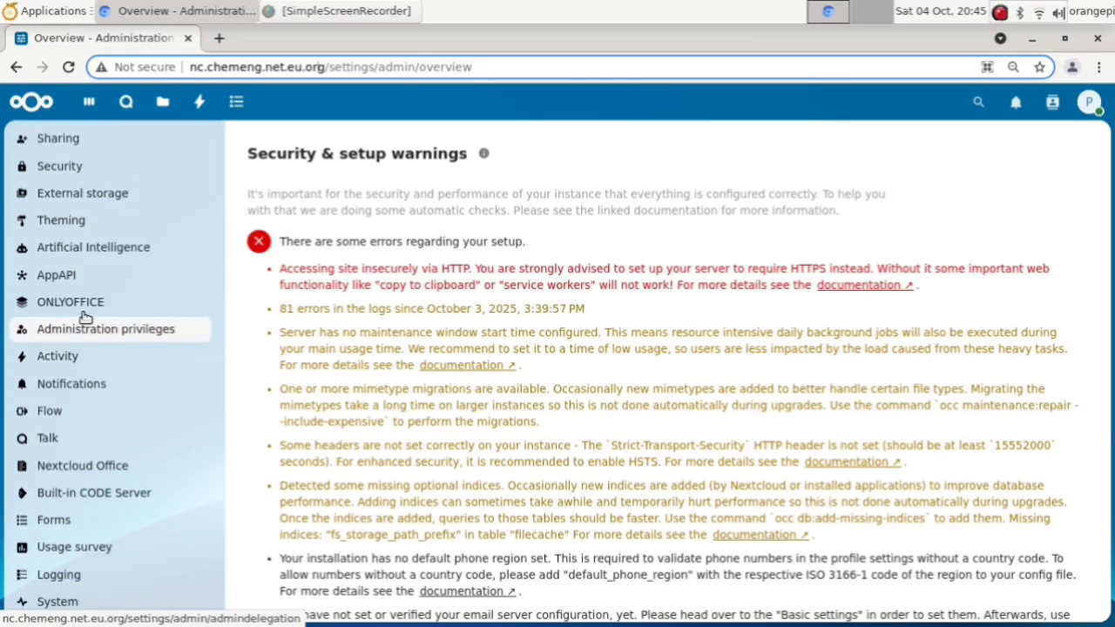
{"action": "left_click", "coordinate": [103, 307]}
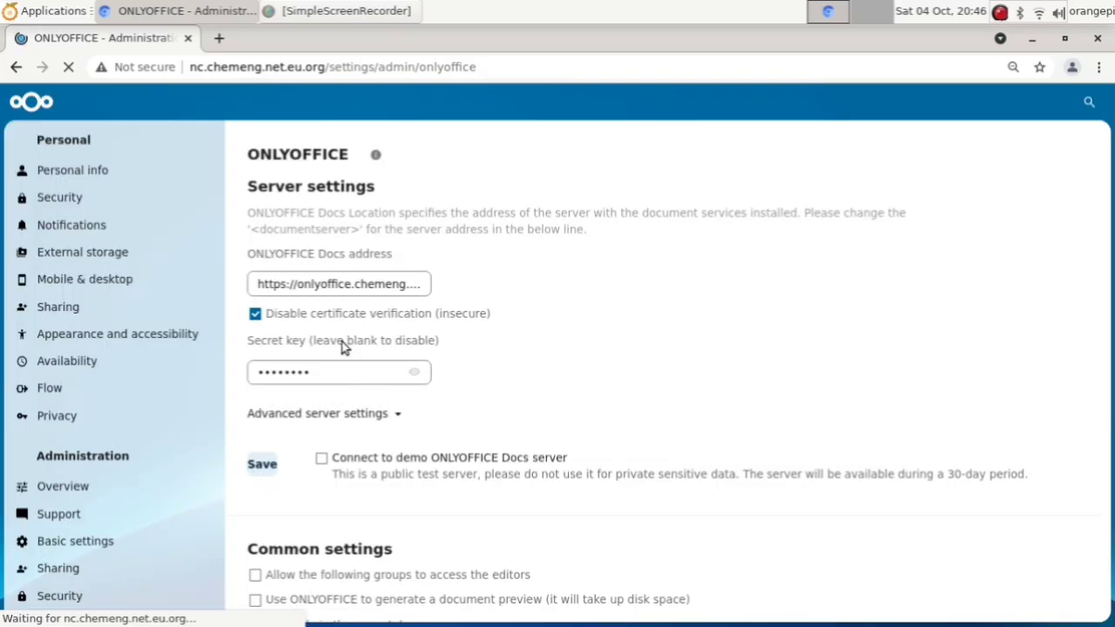
{"action": "left_click", "coordinate": [364, 287]}
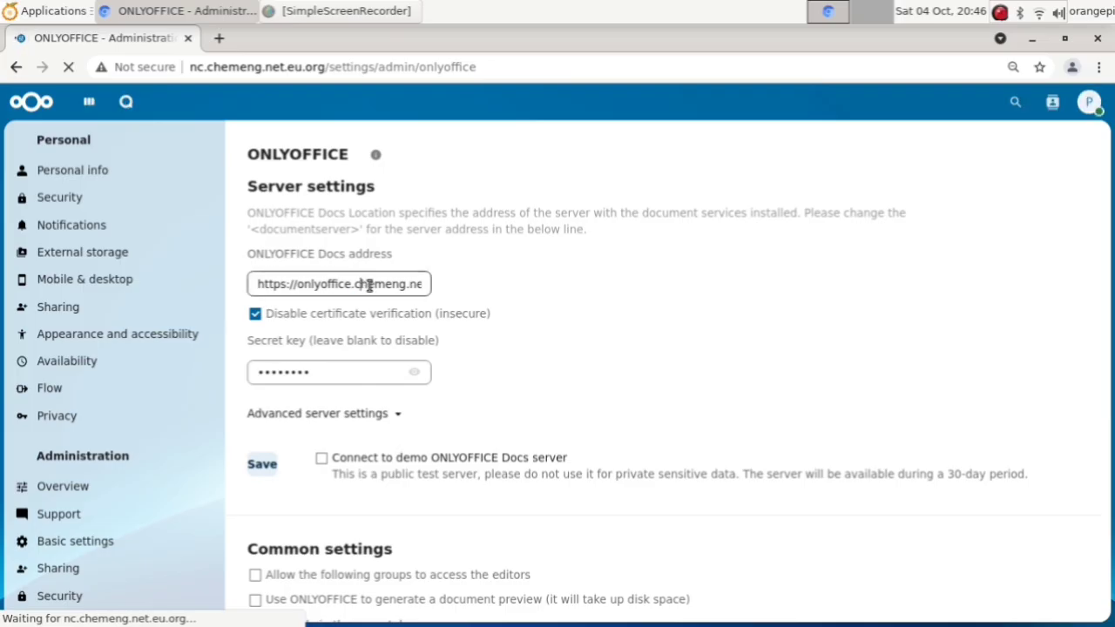
{"action": "triple_click", "coordinate": [369, 286]}
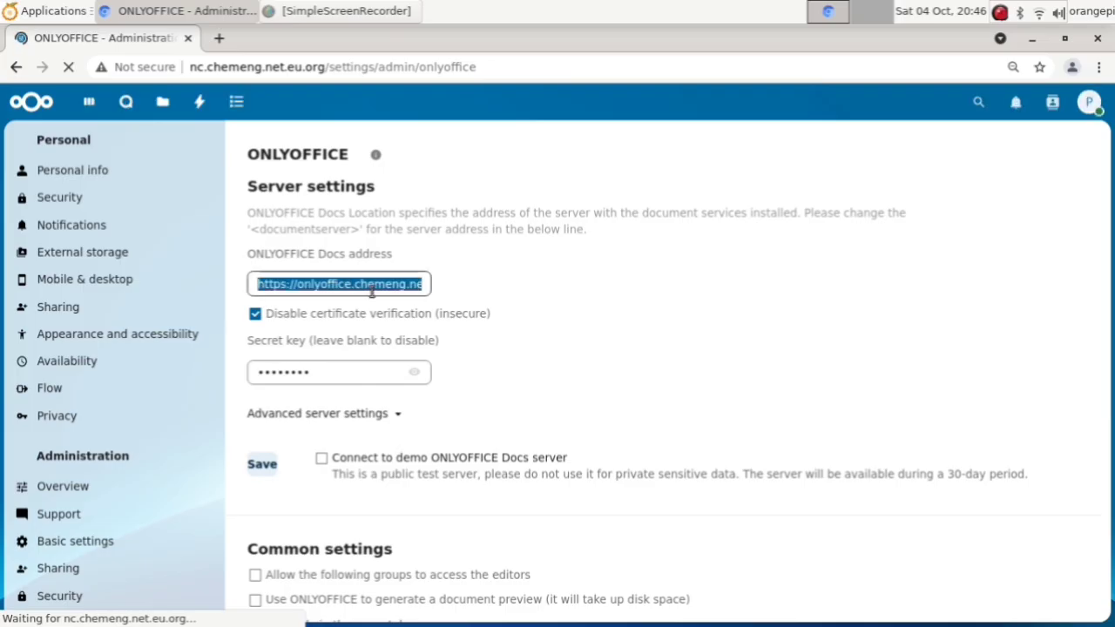
{"action": "left_click", "coordinate": [222, 41]}
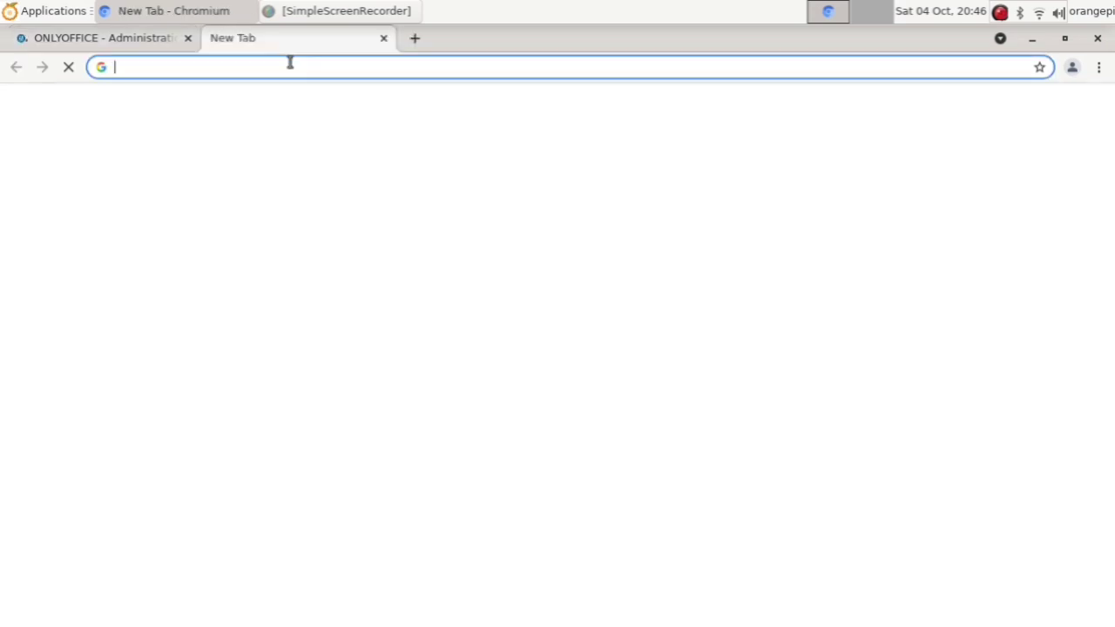
Step: Load the pasted Docs address to reach the ONLYOFFICE Docs Community Edition welcome page
{"action": "key", "text": "ctrl+v"}
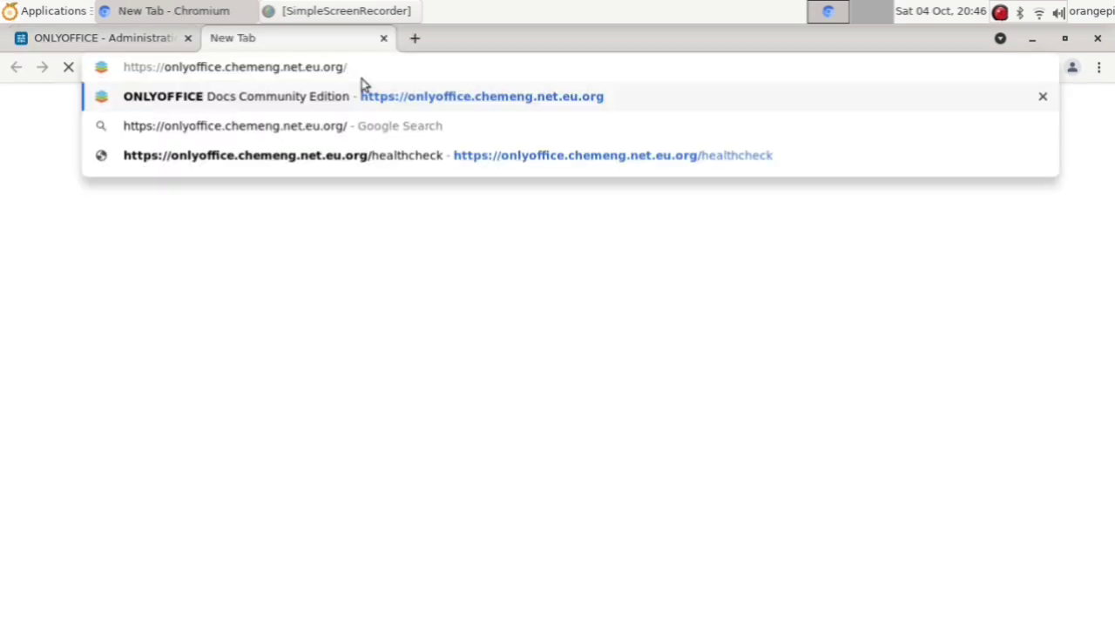
{"action": "key", "text": "Return"}
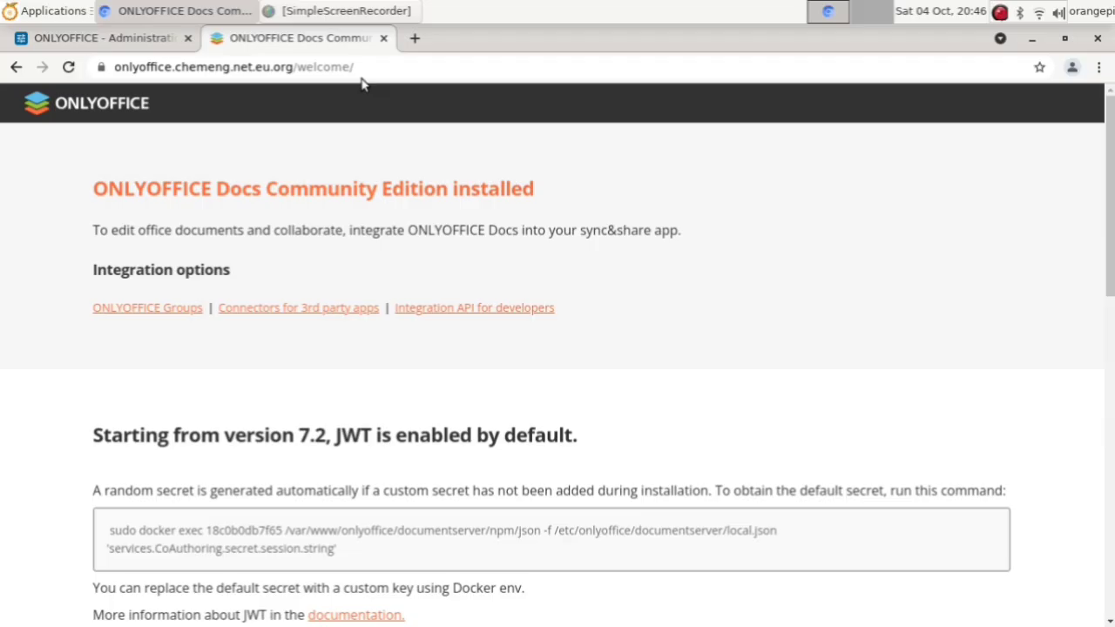
Step: Re-enable certificate verification for the HTTPS Docs server, save, and dismiss the success notice
{"action": "left_click", "coordinate": [127, 47]}
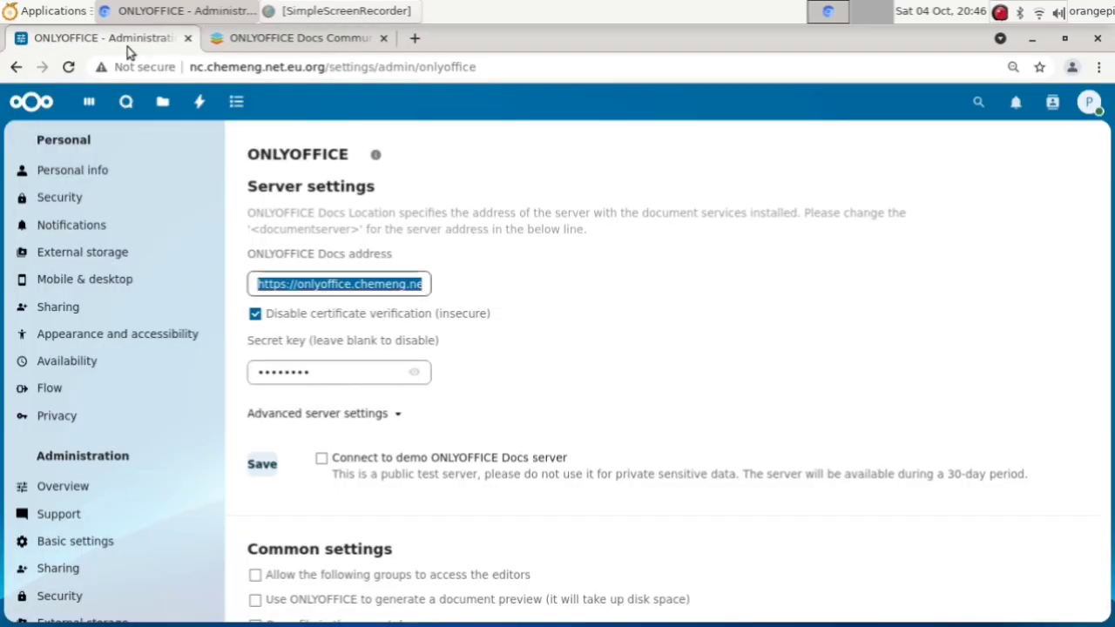
{"action": "left_click", "coordinate": [515, 269]}
{"action": "left_click", "coordinate": [402, 290]}
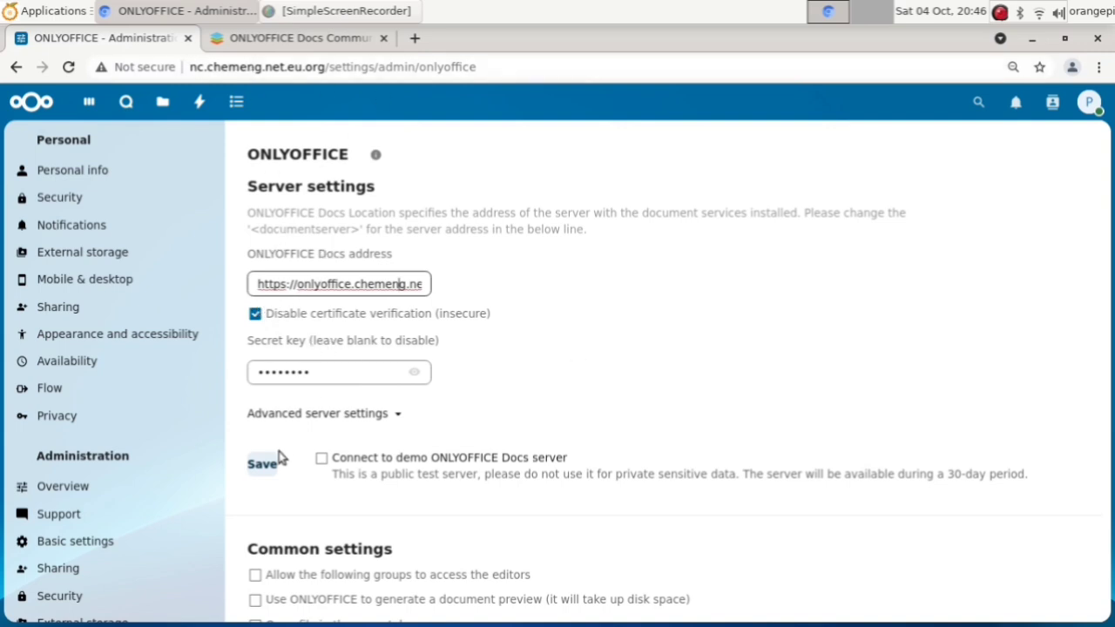
{"action": "left_click", "coordinate": [256, 317]}
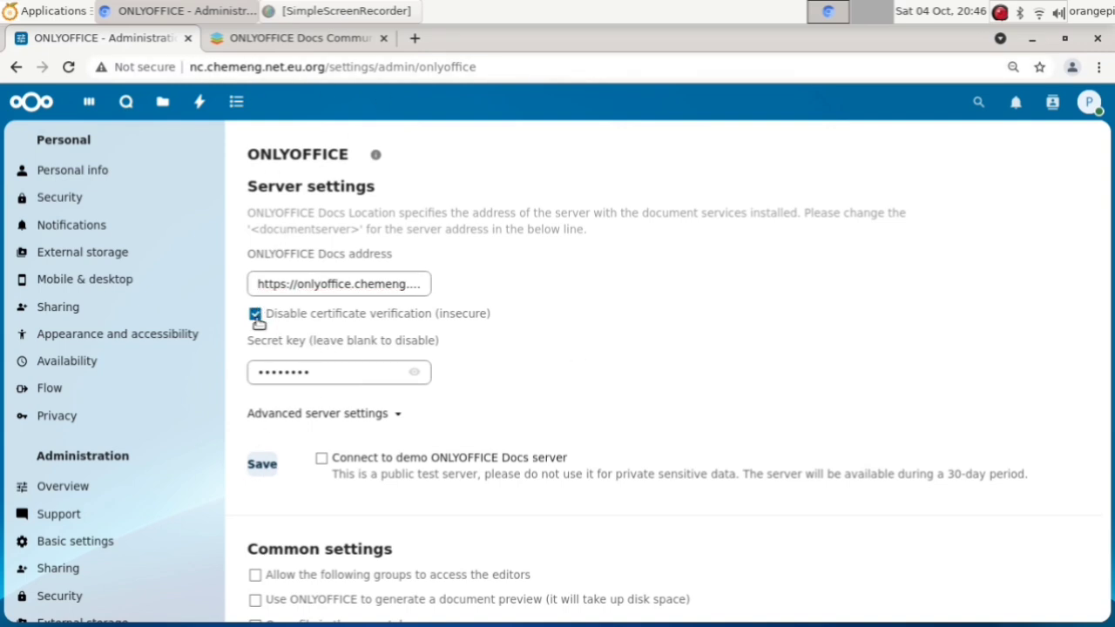
{"action": "left_click", "coordinate": [262, 463]}
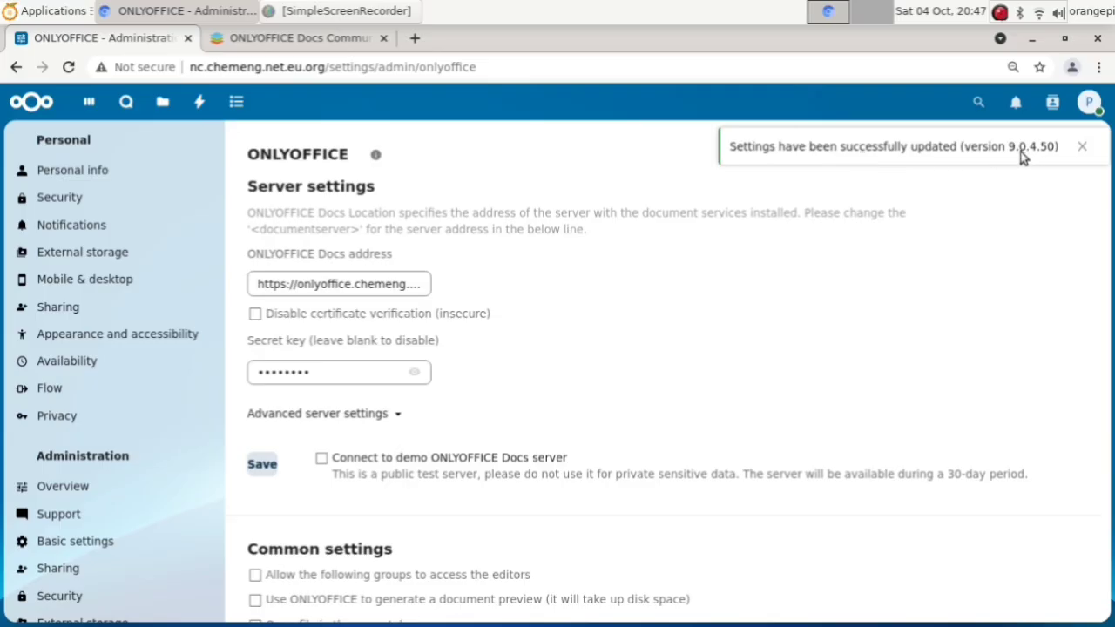
{"action": "left_click", "coordinate": [1082, 148]}
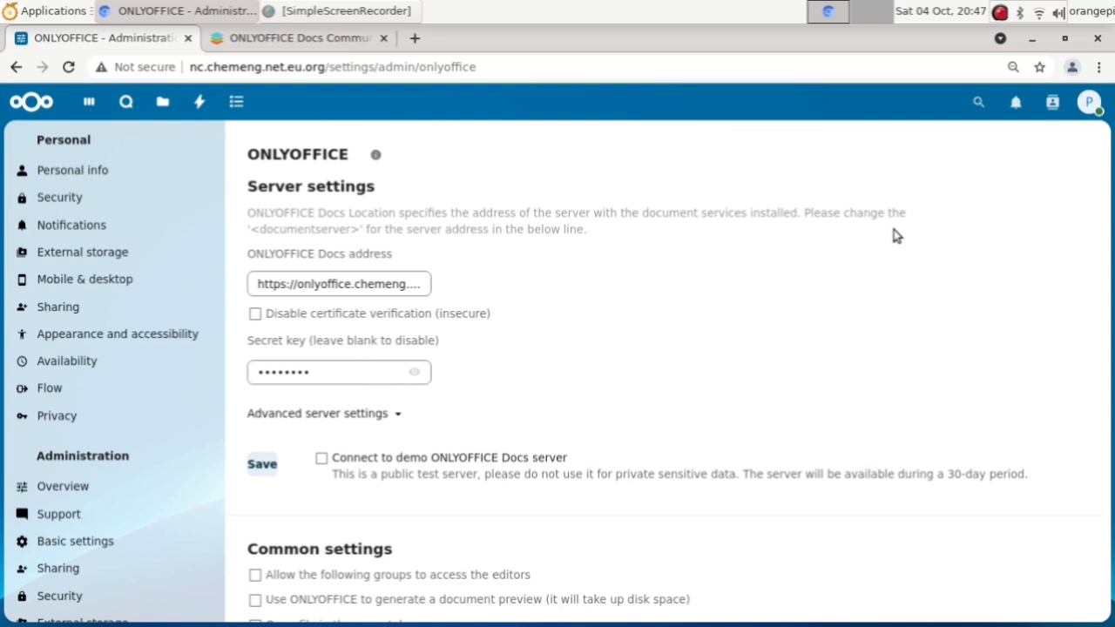
Step: Set the default ONLYOFFICE editor theme to 'Same as system' and save the customization settings
{"action": "scroll", "coordinate": [849, 248], "scroll_direction": "down", "scroll_amount": 6}
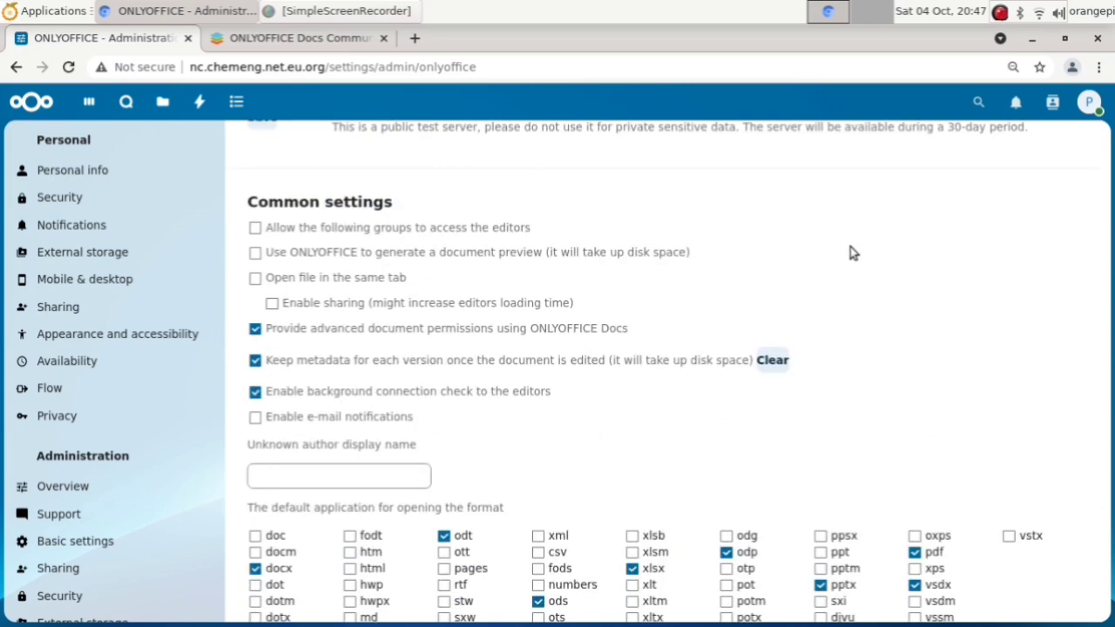
{"action": "scroll", "coordinate": [849, 251], "scroll_direction": "down", "scroll_amount": 2}
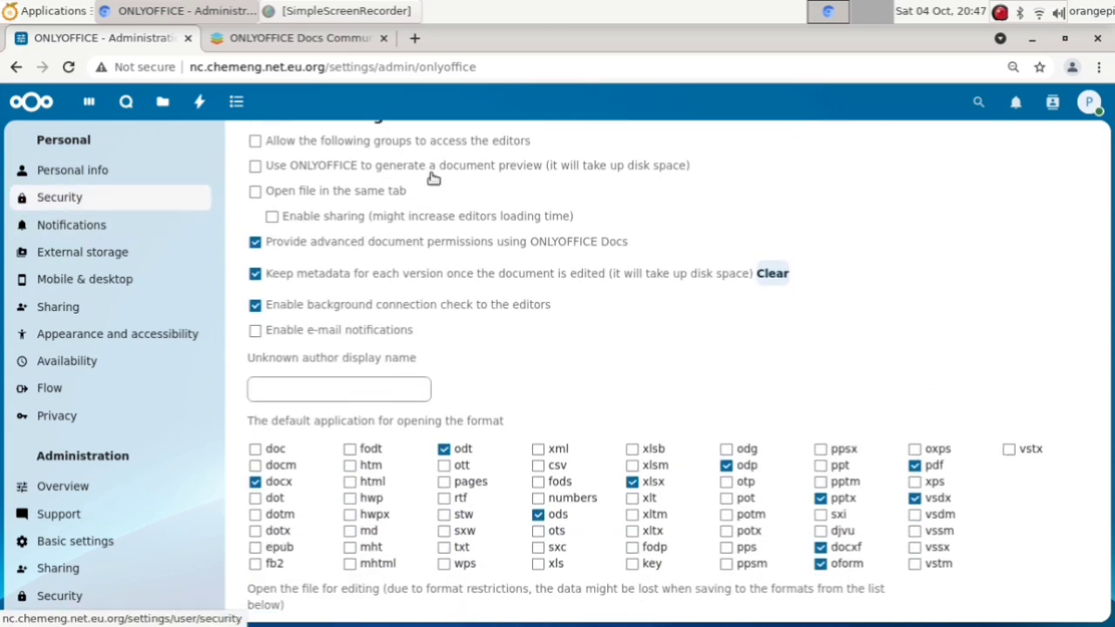
{"action": "scroll", "coordinate": [622, 371], "scroll_direction": "down", "scroll_amount": 1}
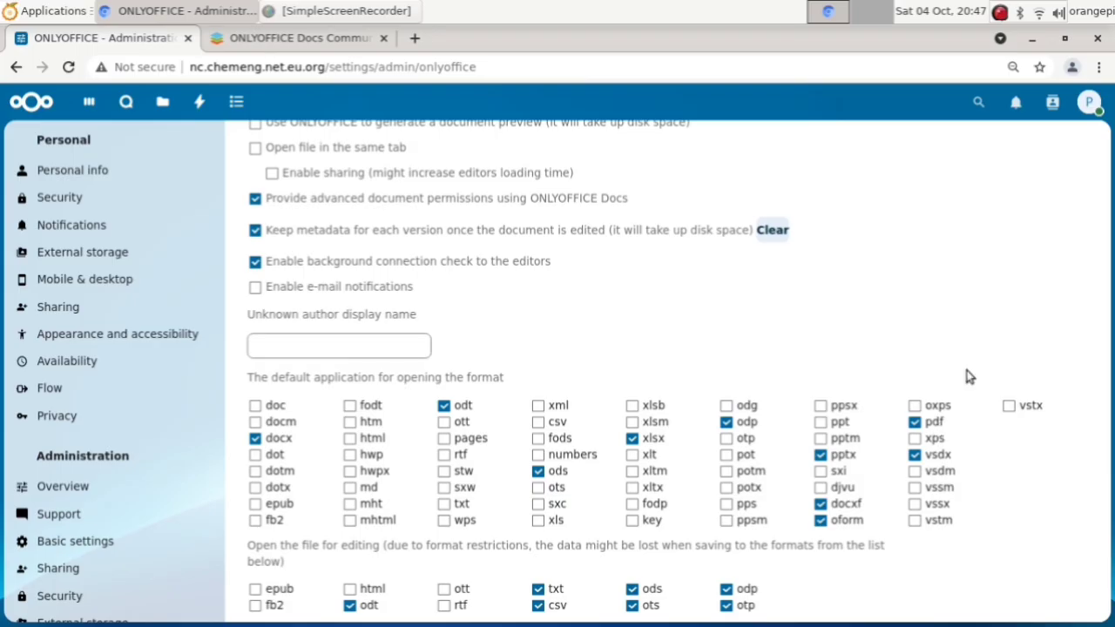
{"action": "scroll", "coordinate": [1057, 296], "scroll_direction": "down", "scroll_amount": 1}
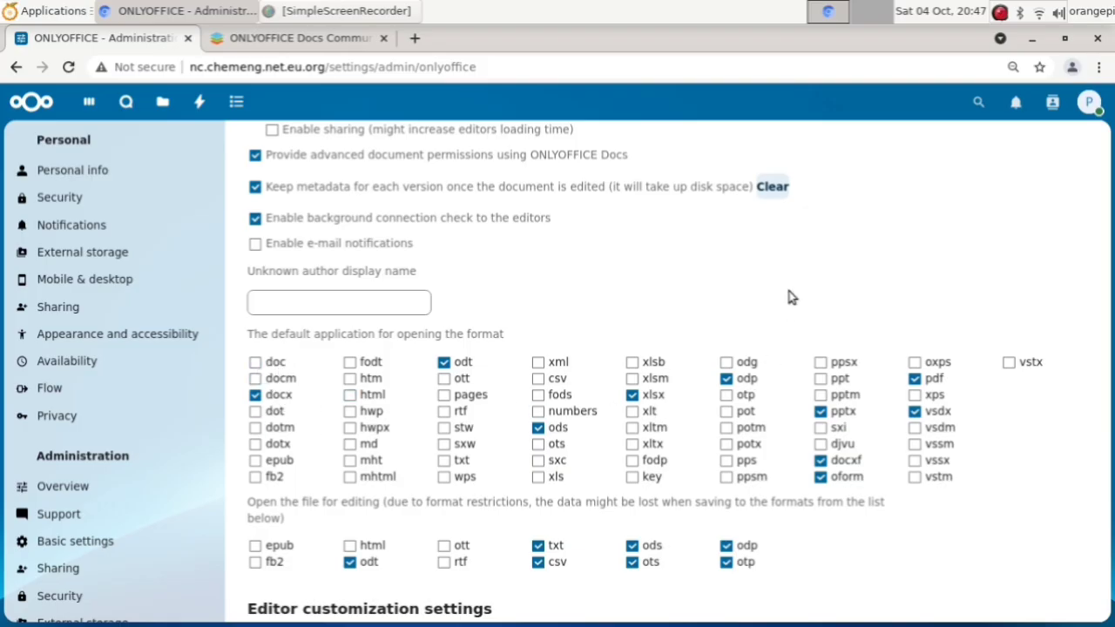
{"action": "scroll", "coordinate": [790, 298], "scroll_direction": "down", "scroll_amount": 1}
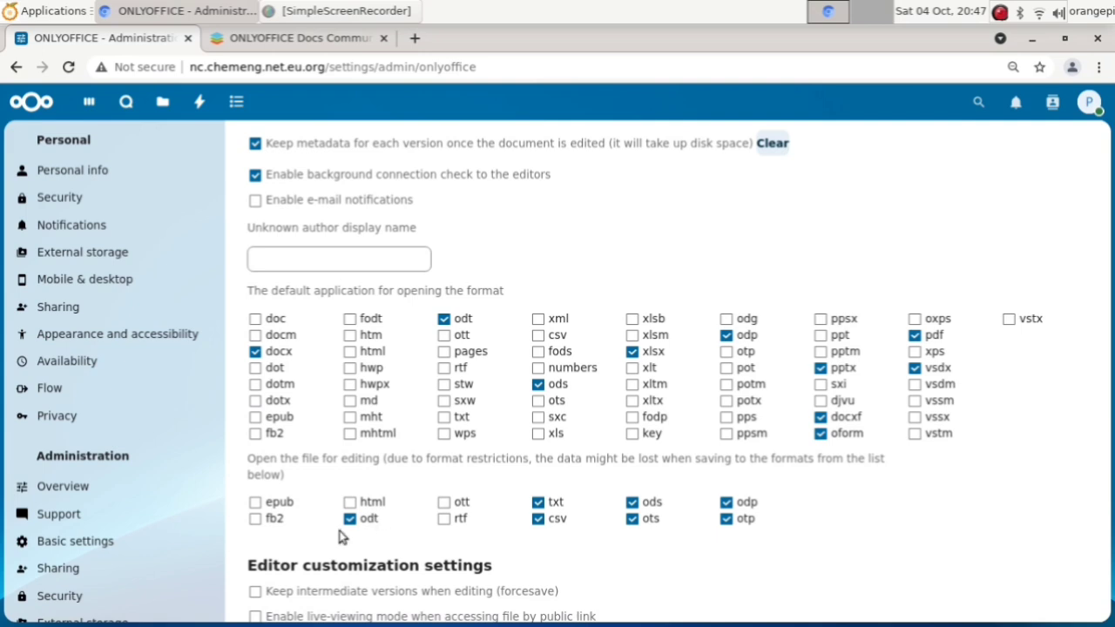
{"action": "scroll", "coordinate": [723, 517], "scroll_direction": "down", "scroll_amount": 1}
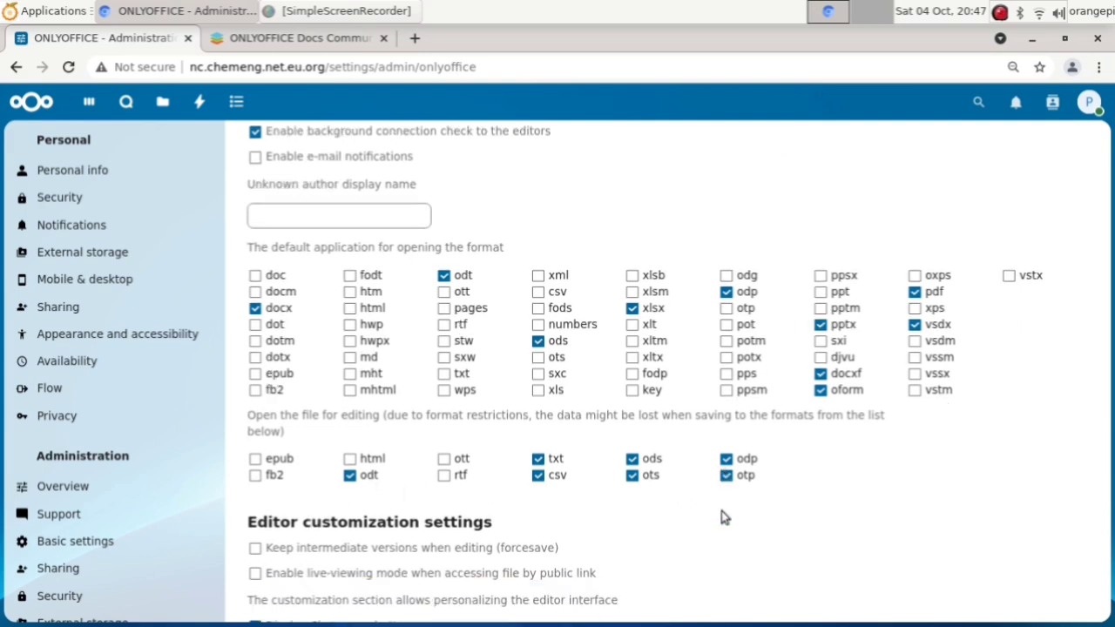
{"action": "scroll", "coordinate": [734, 511], "scroll_direction": "down", "scroll_amount": 1}
{"action": "scroll", "coordinate": [734, 511], "scroll_direction": "down", "scroll_amount": 3}
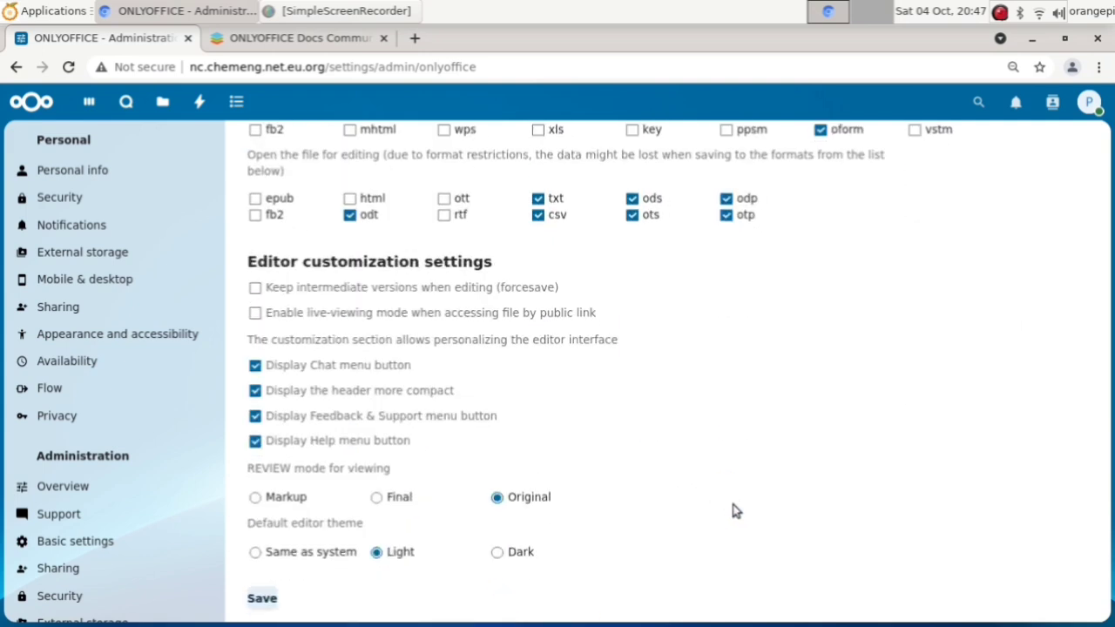
{"action": "scroll", "coordinate": [687, 453], "scroll_direction": "down", "scroll_amount": 1}
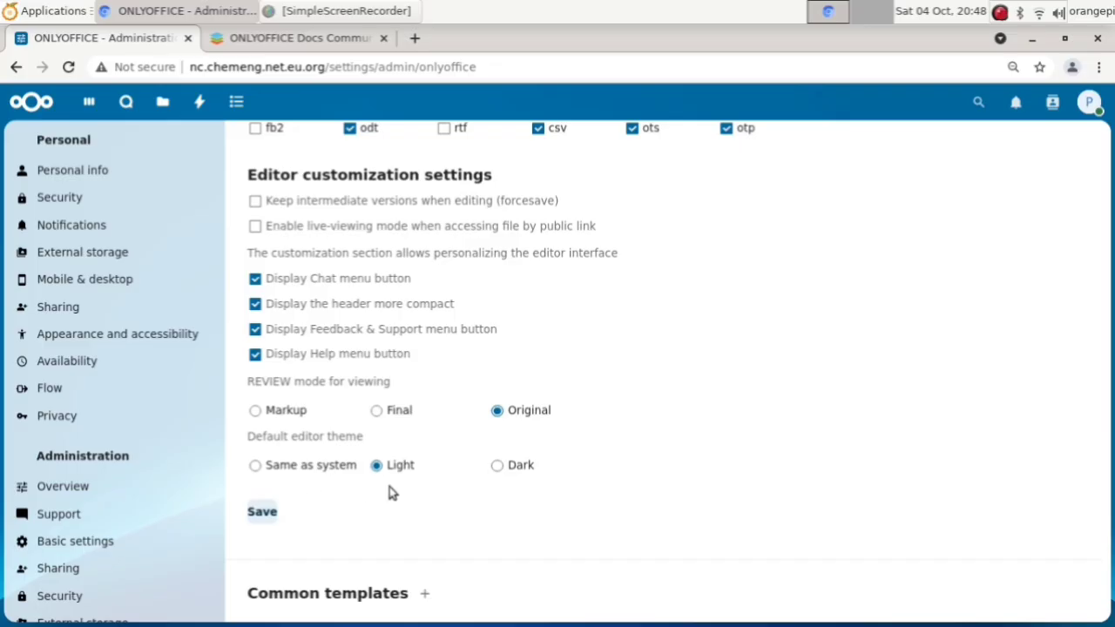
{"action": "left_click", "coordinate": [256, 465]}
{"action": "scroll", "coordinate": [421, 479], "scroll_direction": "down", "scroll_amount": 2}
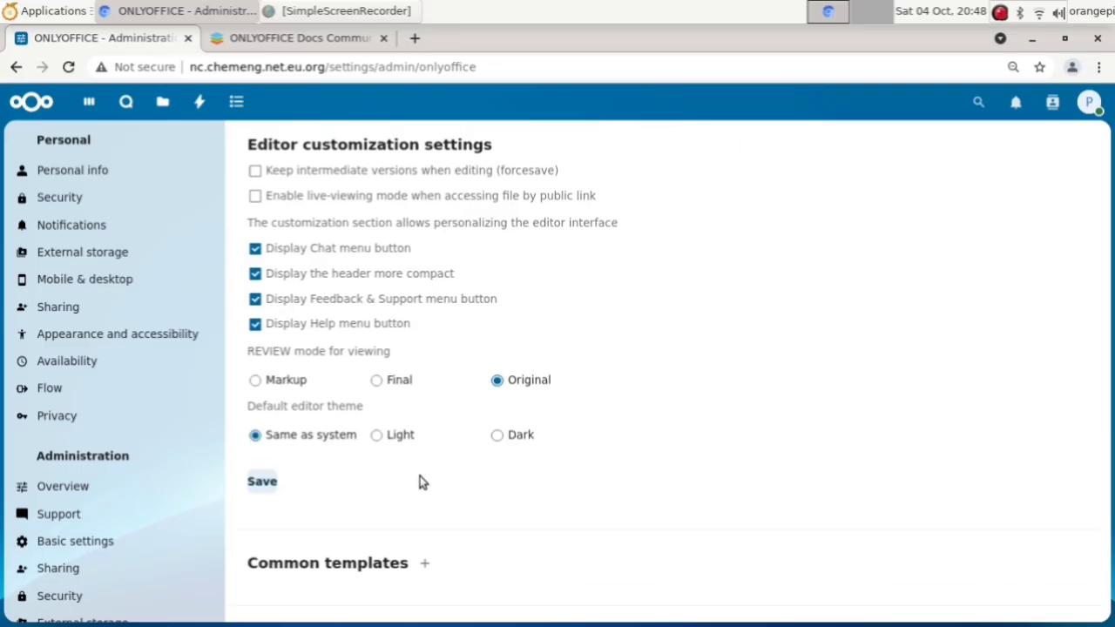
{"action": "left_click", "coordinate": [263, 425]}
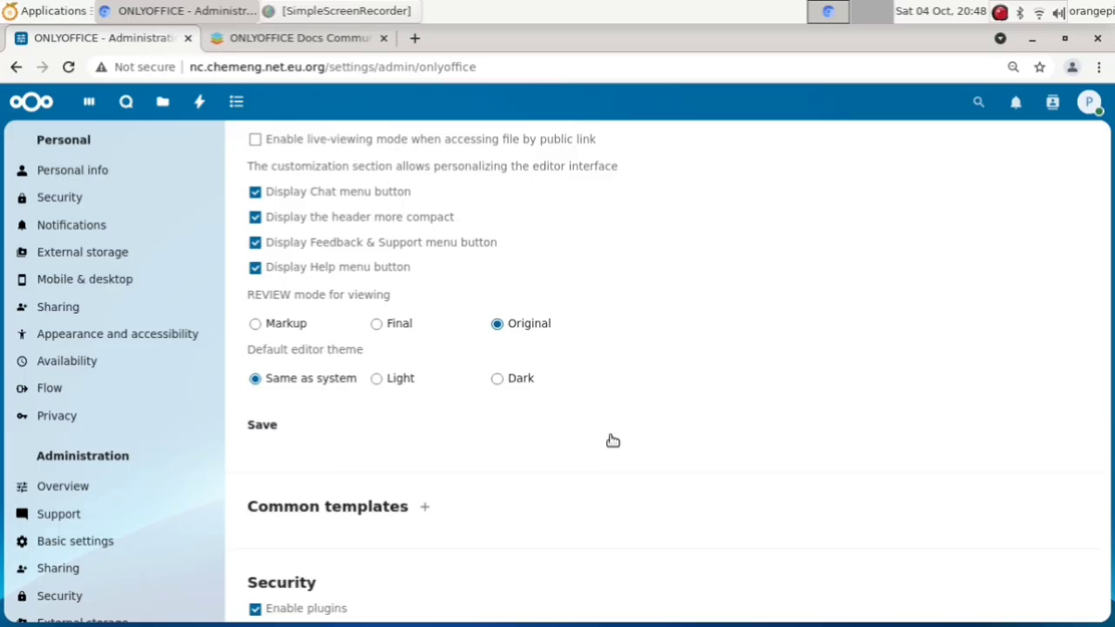
Step: Go back to the top of the settings page and open the Files app
{"action": "scroll", "coordinate": [616, 440], "scroll_direction": "up", "scroll_amount": 5}
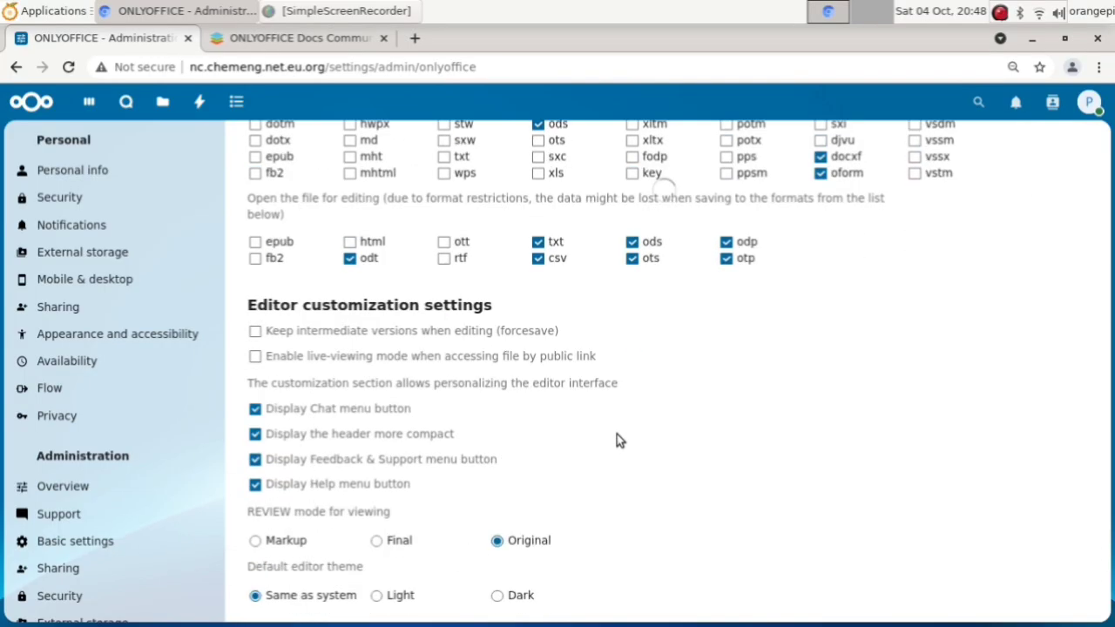
{"action": "scroll", "coordinate": [616, 440], "scroll_direction": "up", "scroll_amount": 5}
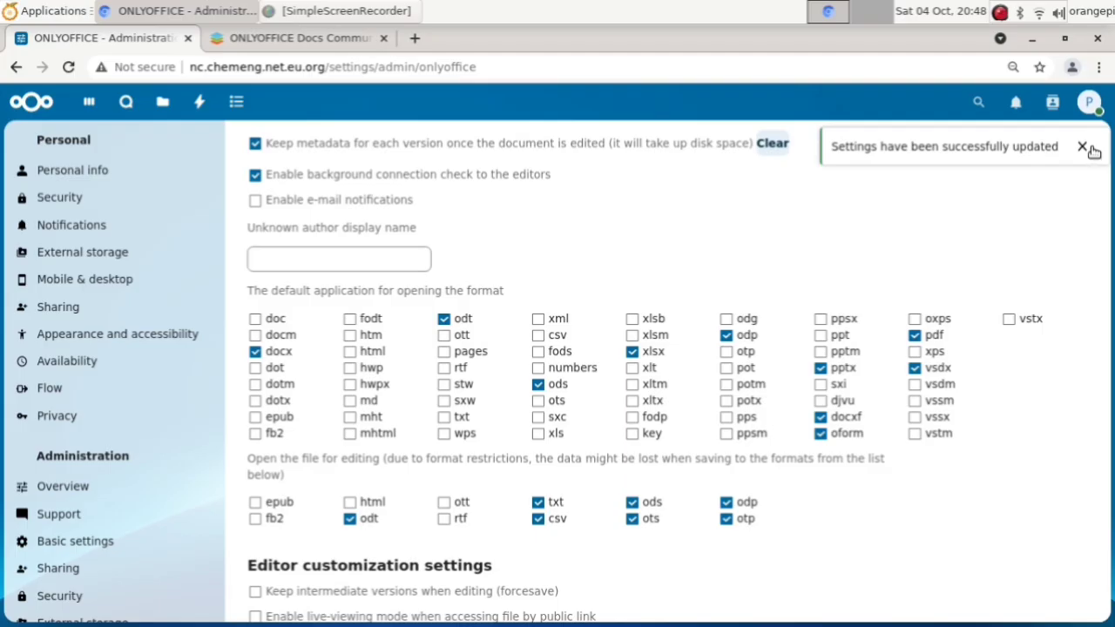
{"action": "scroll", "coordinate": [551, 240], "scroll_direction": "up", "scroll_amount": 10}
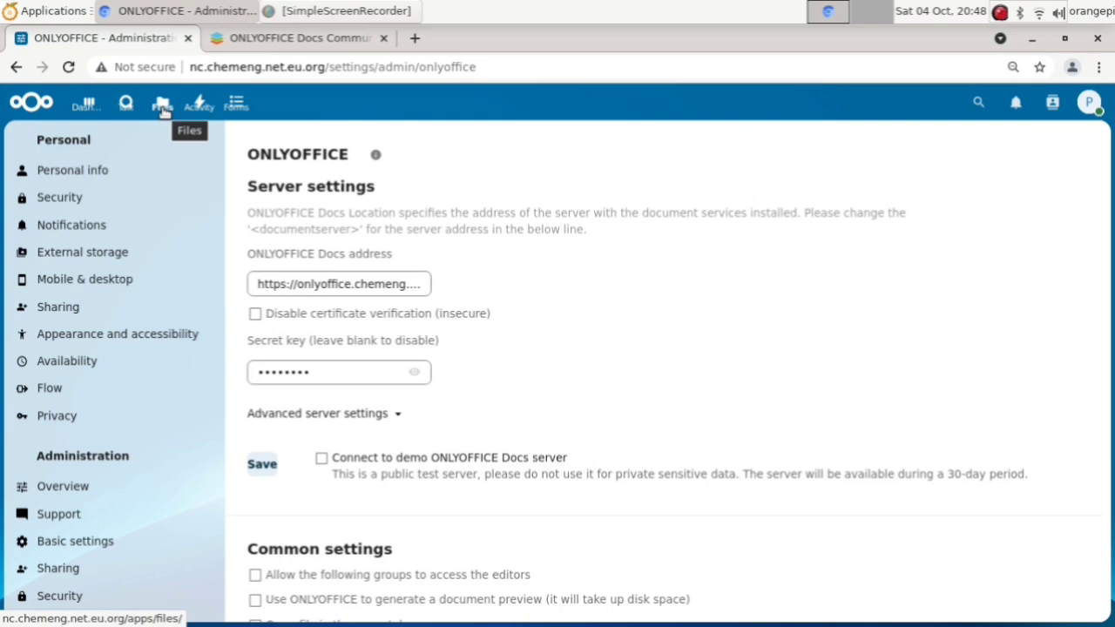
{"action": "left_click", "coordinate": [163, 108]}
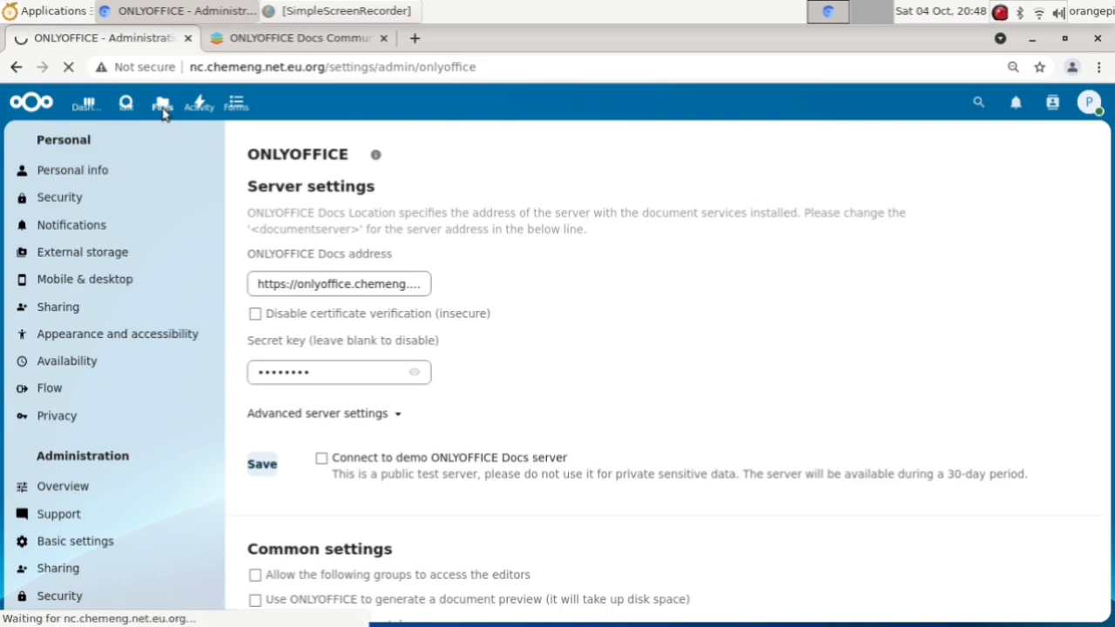